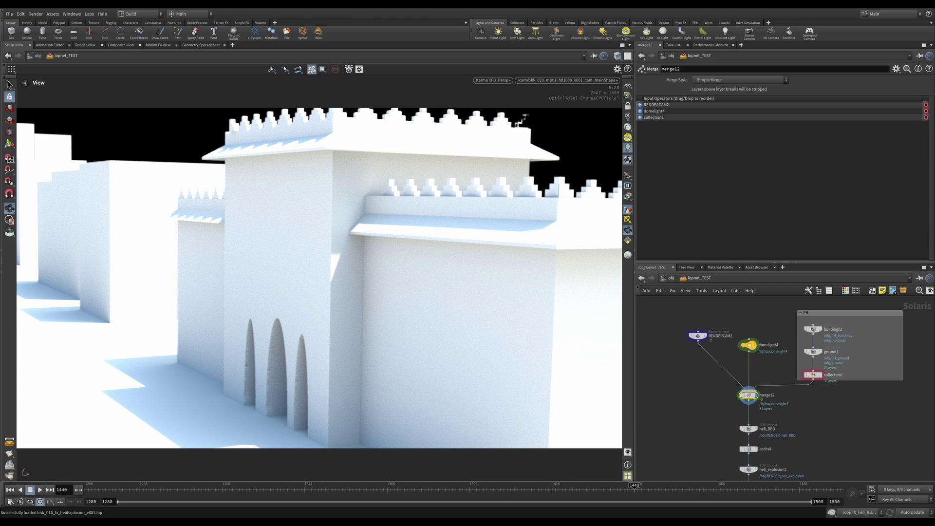
# Step: Move the RENDERCAM2 Scene Import node down and left, keeping it wired into merge12
pyautogui.scroll(-10, 701, 352)
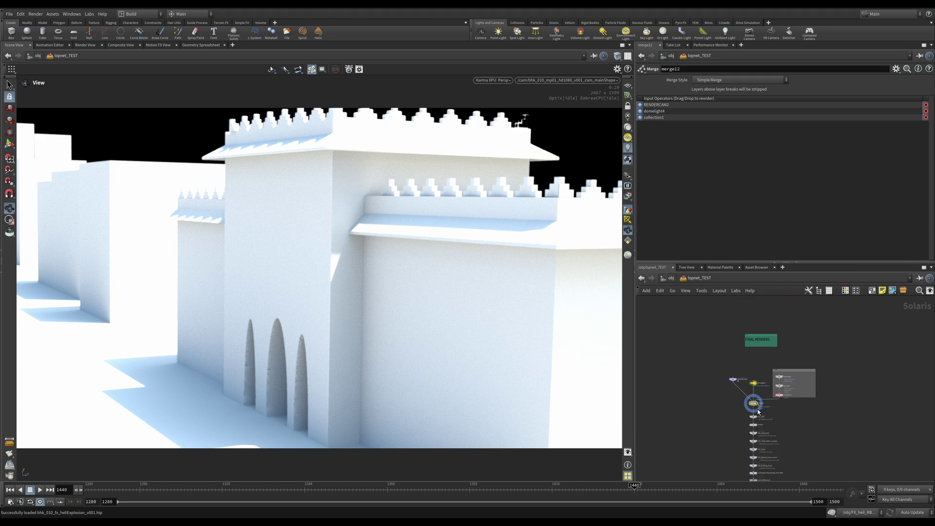
pyautogui.scroll(-1, 757, 411)
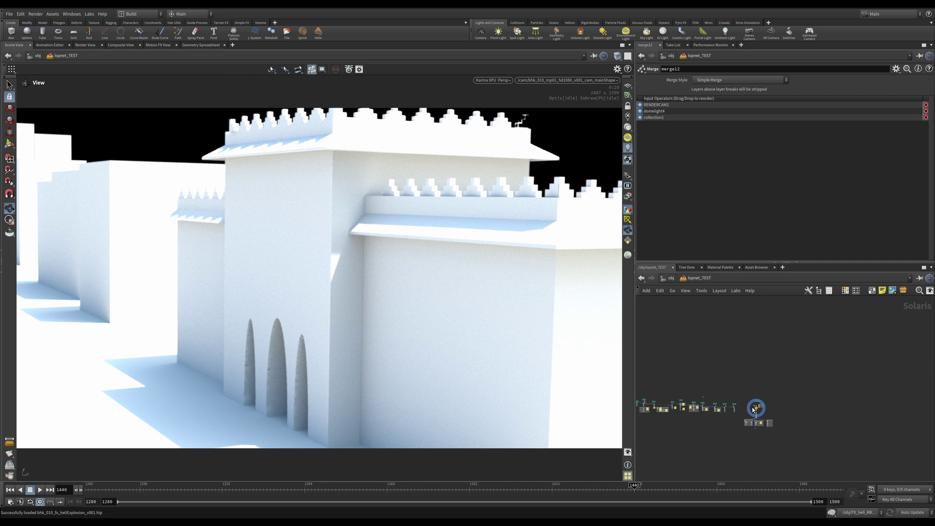
pyautogui.scroll(10, 753, 409)
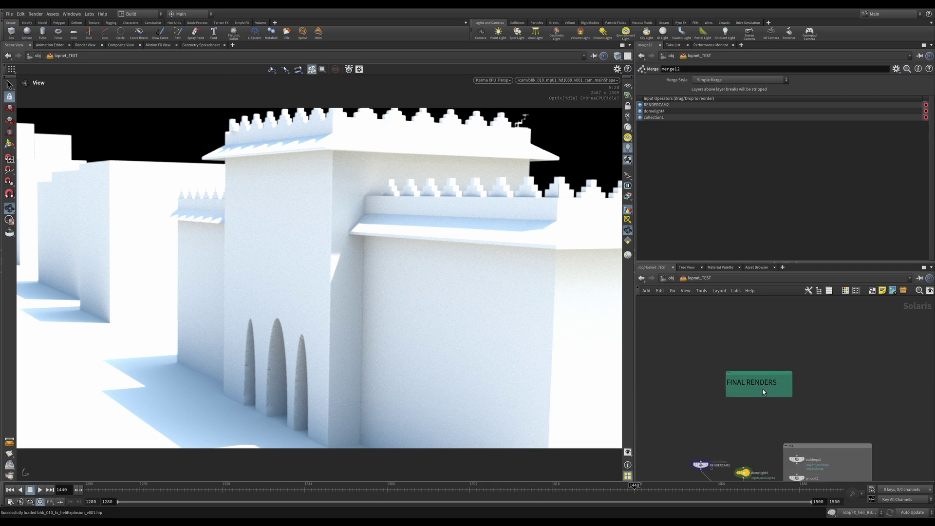
pyautogui.scroll(2, 762, 392)
pyautogui.scroll(-4, 752, 433)
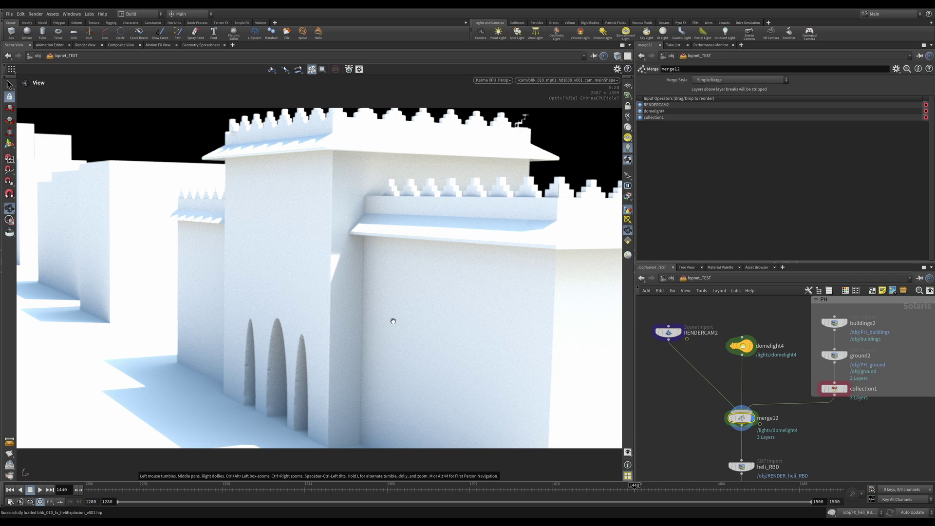
pyautogui.moveTo(669, 338); pyautogui.dragTo(661, 371)
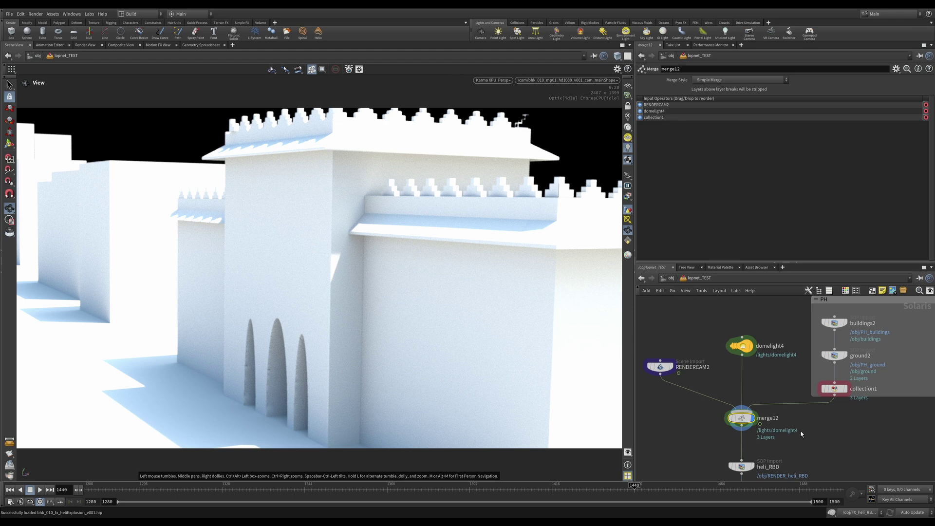
# Step: Pan and zoom the lopnet_TEST network to show the nodes below merge12
pyautogui.scroll(-10, 725, 412)
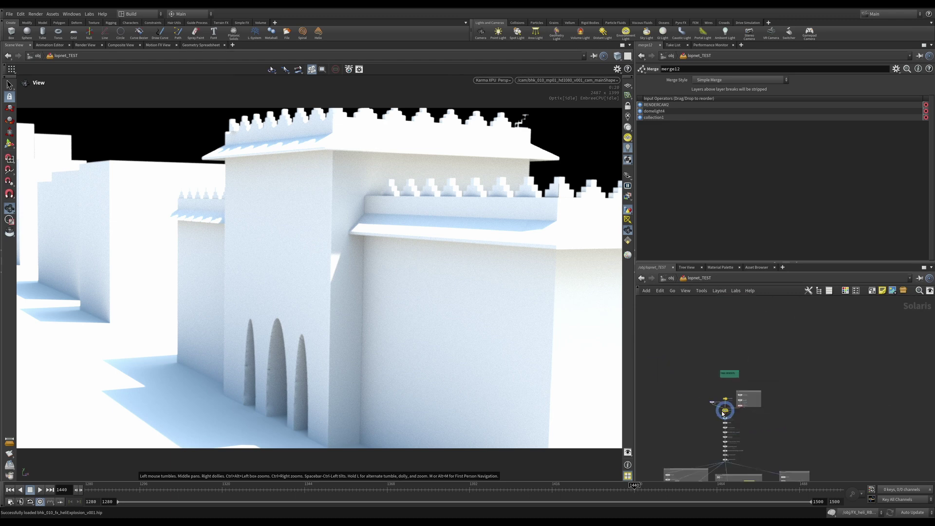
pyautogui.moveTo(724, 411); pyautogui.dragTo(788, 422, button='middle')
pyautogui.scroll(8, 788, 421)
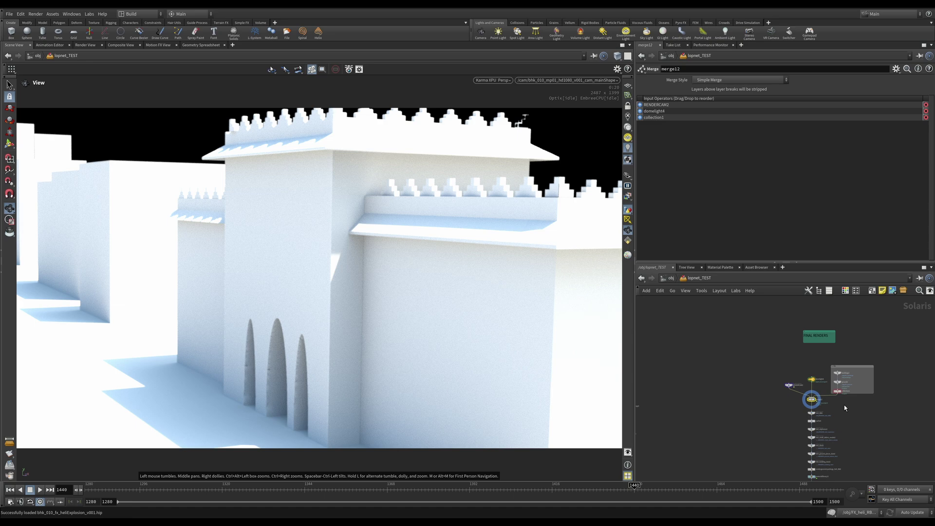
pyautogui.scroll(2, 804, 418)
pyautogui.moveTo(801, 420); pyautogui.dragTo(798, 394, button='middle')
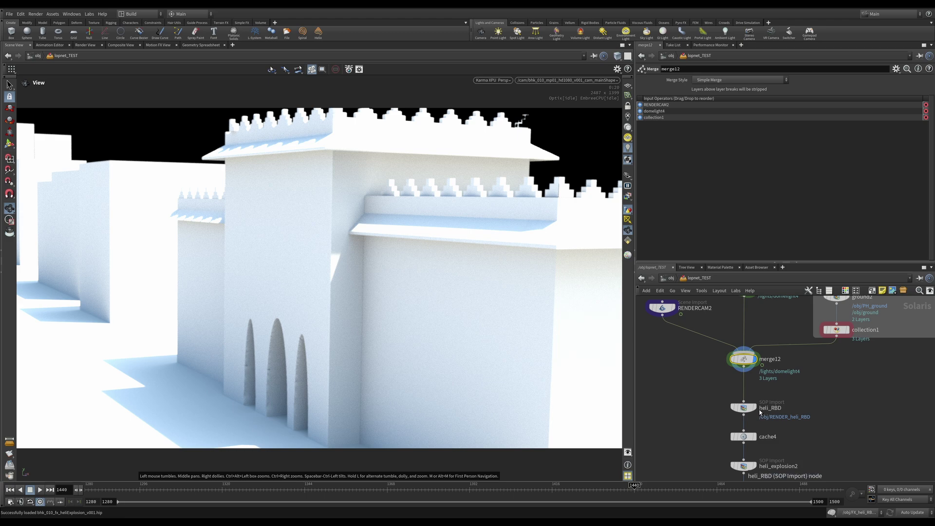
pyautogui.moveTo(756, 411)
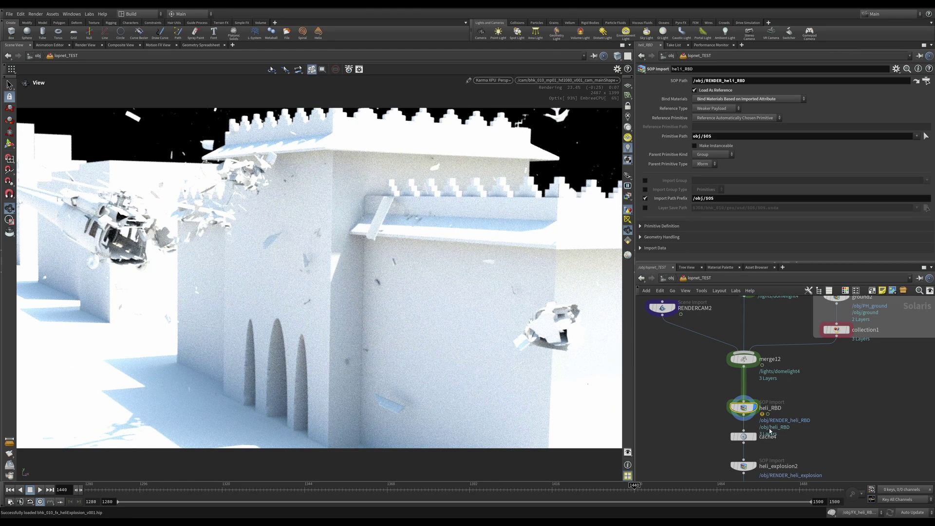
# Step: Select cache4 to view its settings while Karma renders the heli_RBD helicopter and debris
pyautogui.scroll(3, 769, 424)
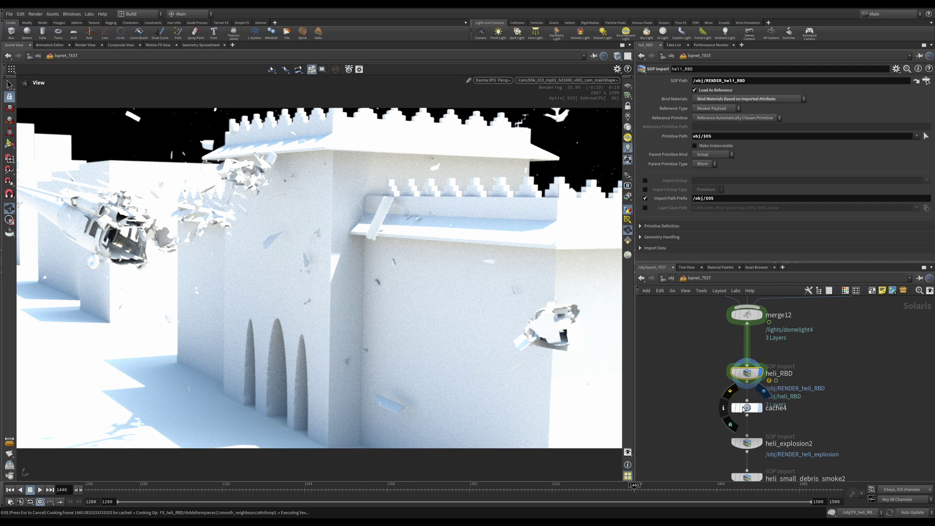
pyautogui.click(743, 409)
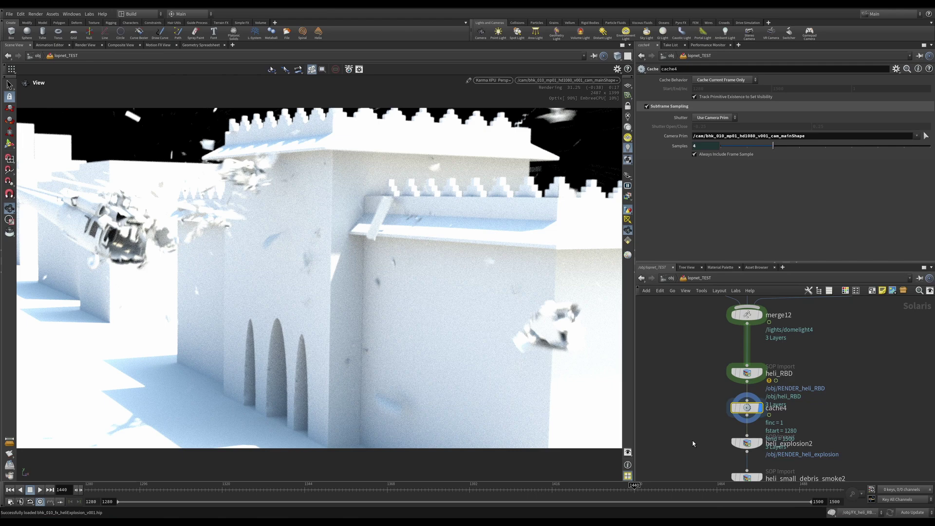
# Step: Display heli_explosion2, then heli_small_debris_smoke2, so Karma renders the explosion and debris smoke
pyautogui.moveTo(693, 442); pyautogui.dragTo(692, 395, button='middle')
pyautogui.moveTo(749, 398)
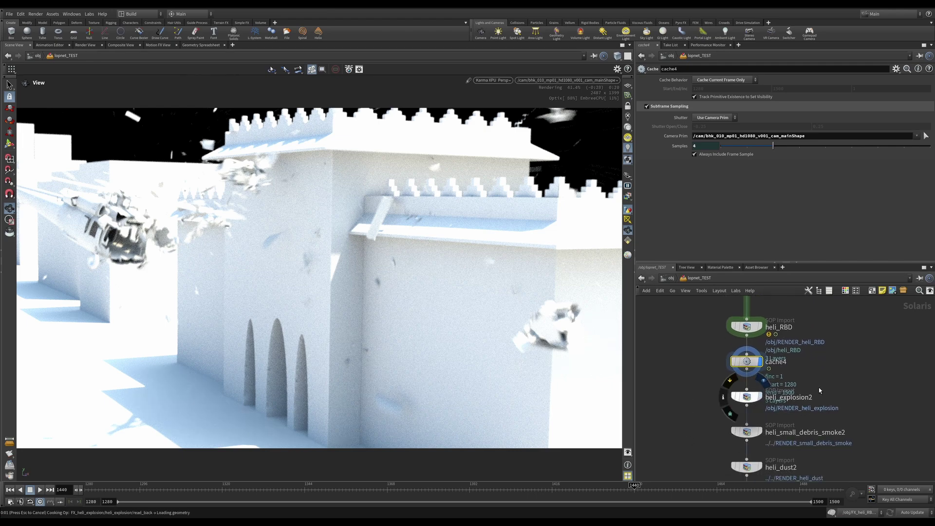
pyautogui.click(789, 391)
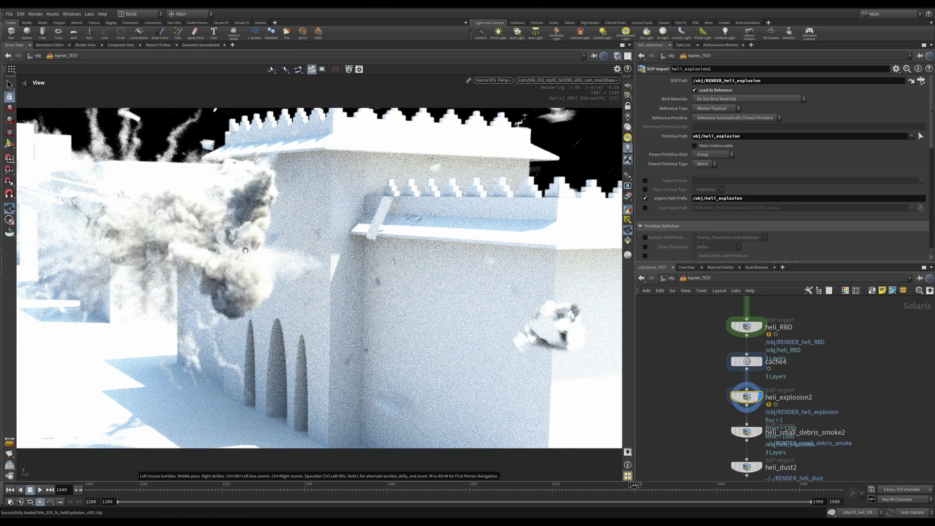
pyautogui.moveTo(817, 425); pyautogui.dragTo(818, 360, button='middle')
pyautogui.moveTo(744, 373)
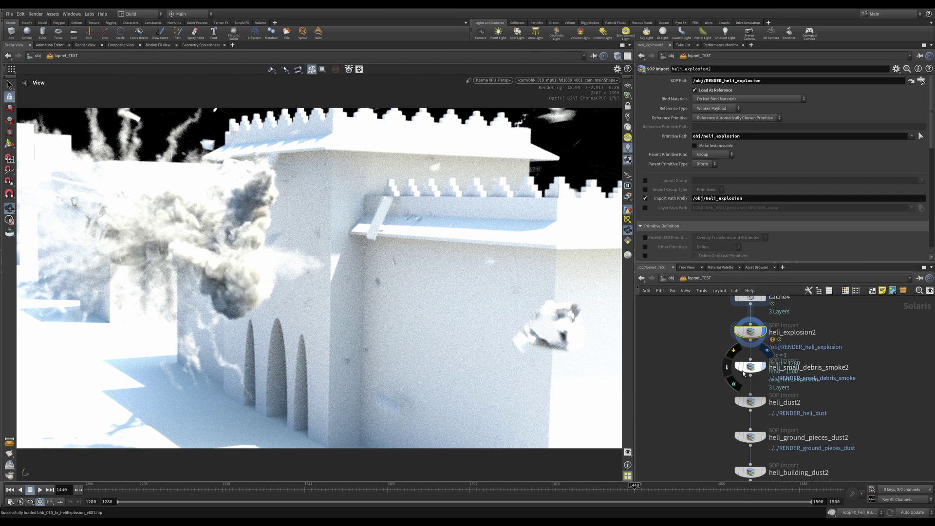
pyautogui.click(743, 373)
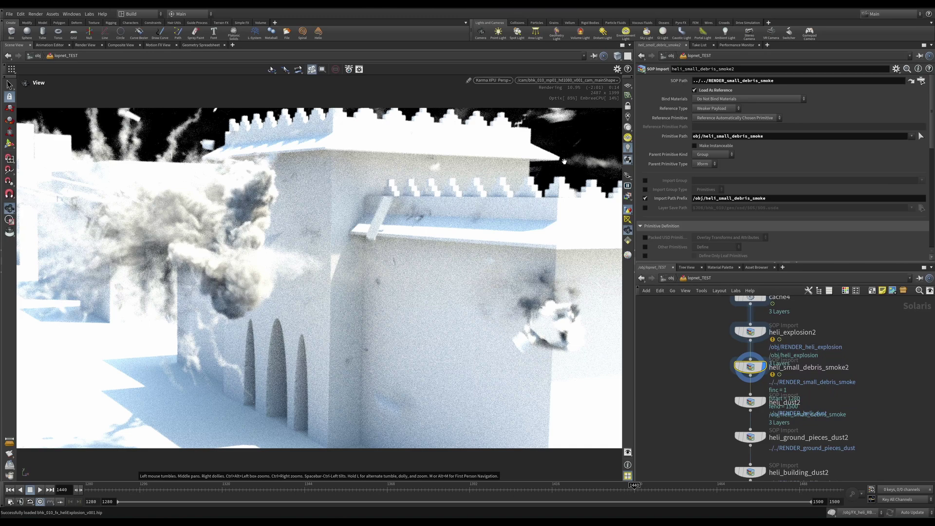
# Step: Display heli_dust2, heli_ground_pieces_dust2 and heli_building_dust2 in turn to render each dust layer
pyautogui.moveTo(754, 405)
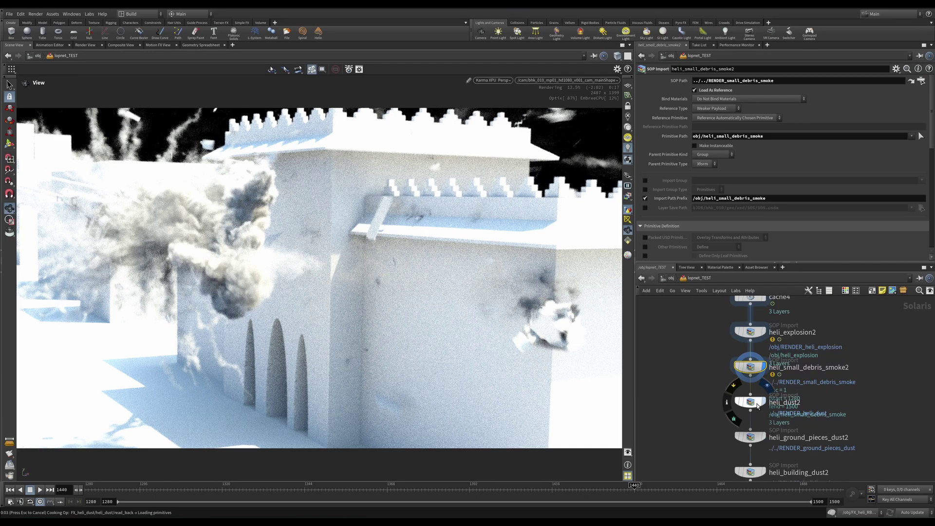
pyautogui.click(754, 406)
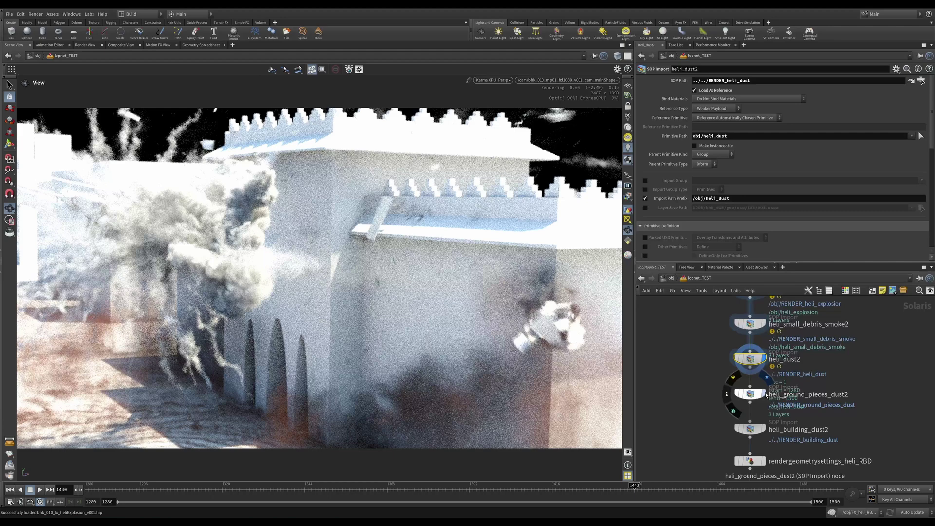
pyautogui.click(755, 394)
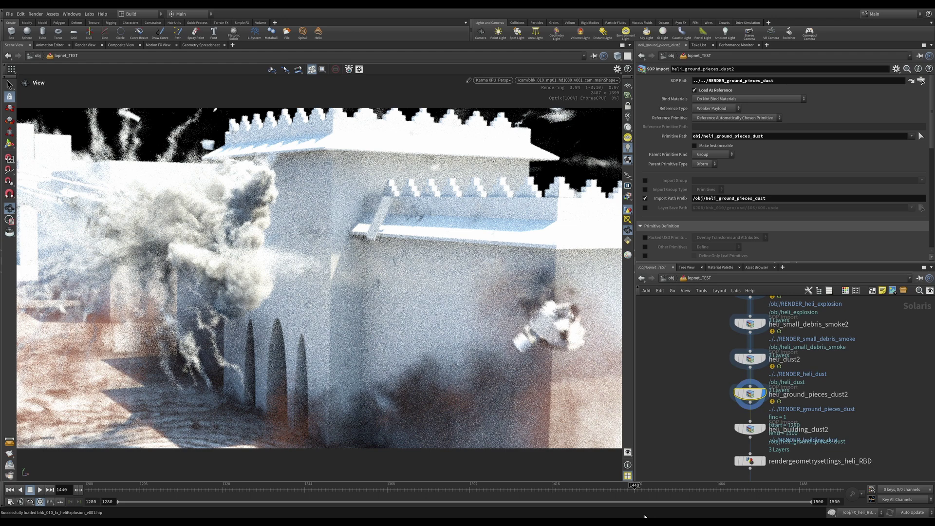
pyautogui.click(750, 429)
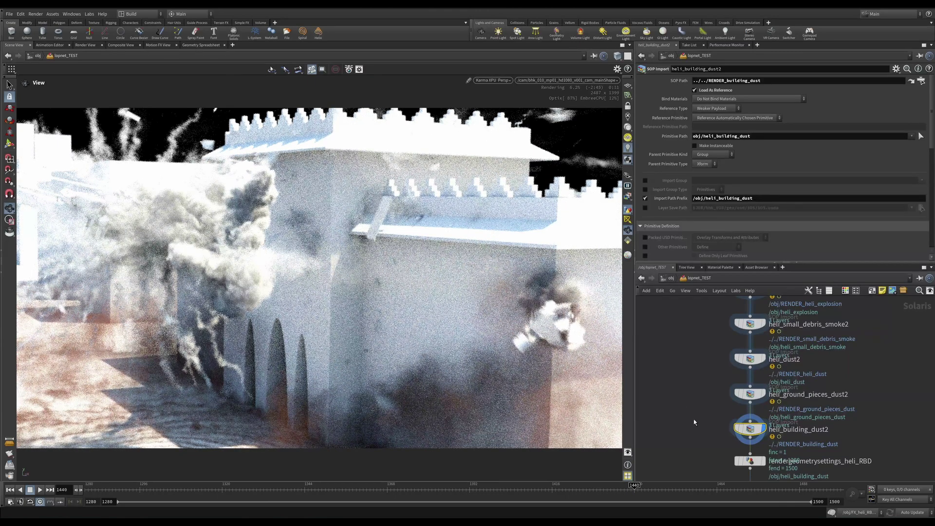
# Step: Select rendergeometrysettings_heli_RBD to view its Karma settings for /obj/heli_RBD
pyautogui.moveTo(705, 438); pyautogui.dragTo(706, 370, button='middle')
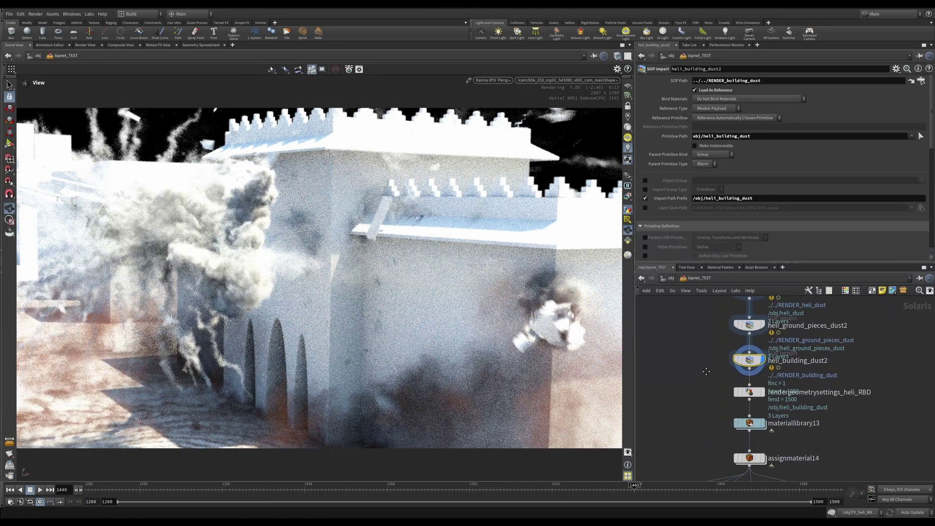
pyautogui.click(749, 394)
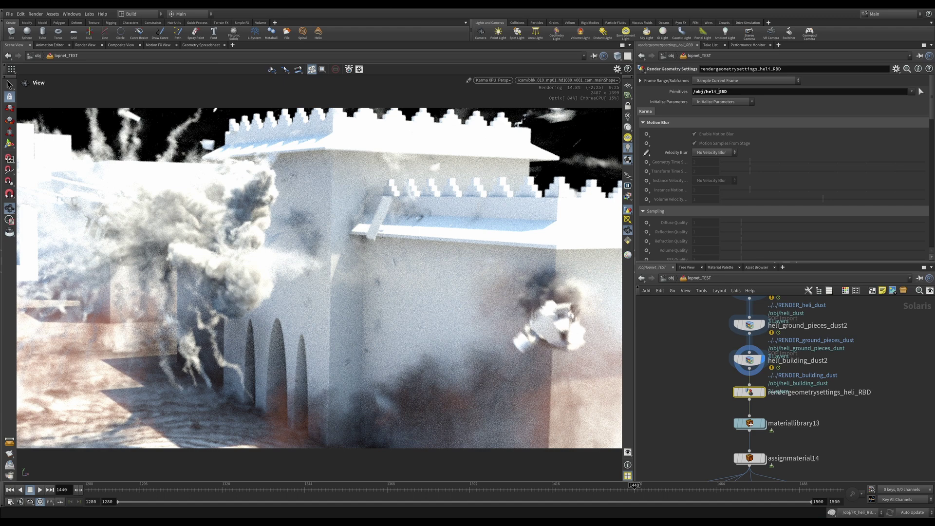
pyautogui.moveTo(754, 395)
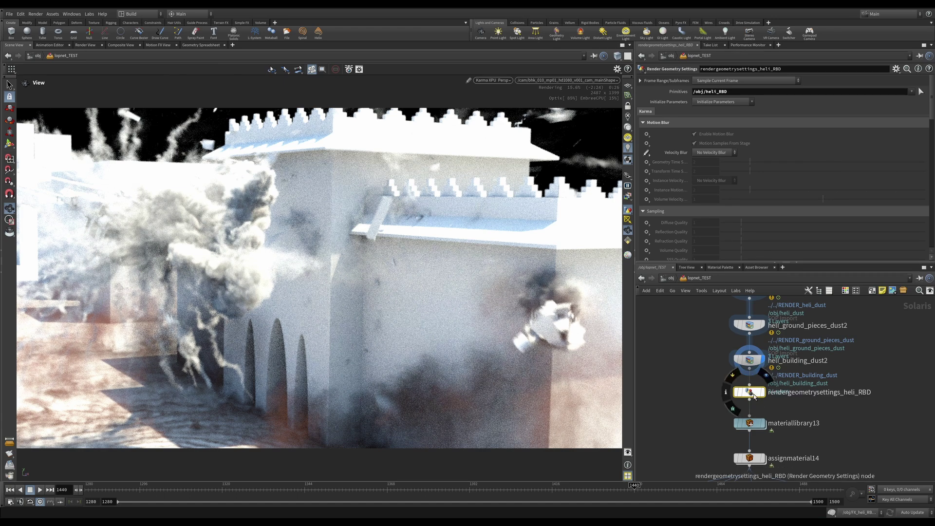
pyautogui.scroll(-1, 754, 404)
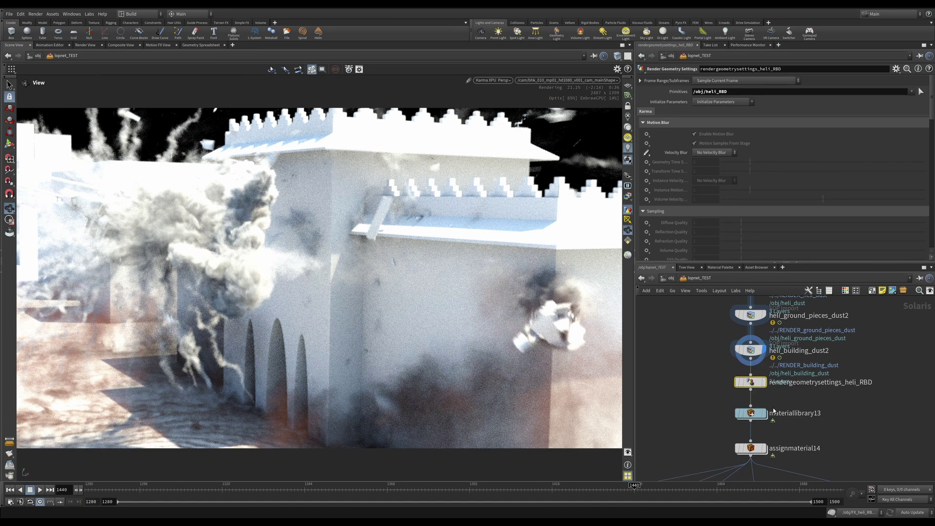
# Step: Look inside materiallibrary13 at its materials, then return to the lopnet_TEST level
pyautogui.moveTo(753, 417)
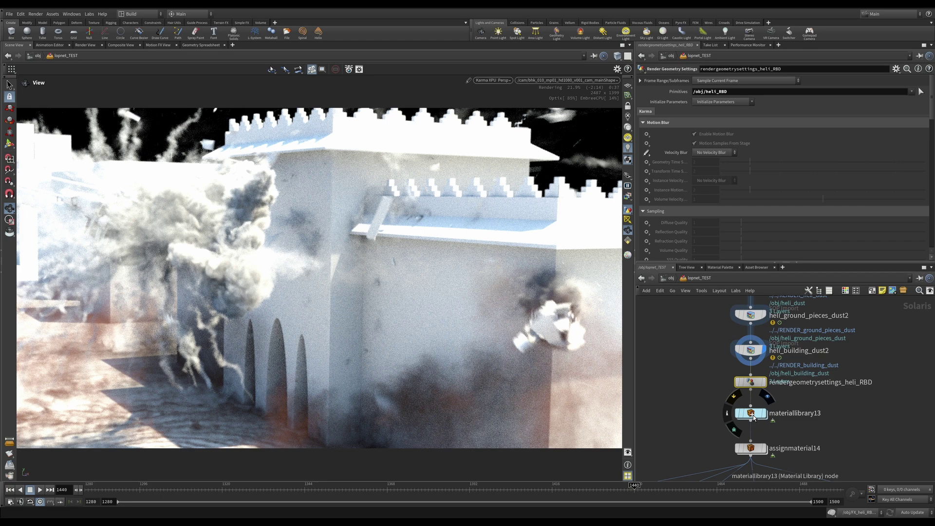
pyautogui.doubleClick(753, 414)
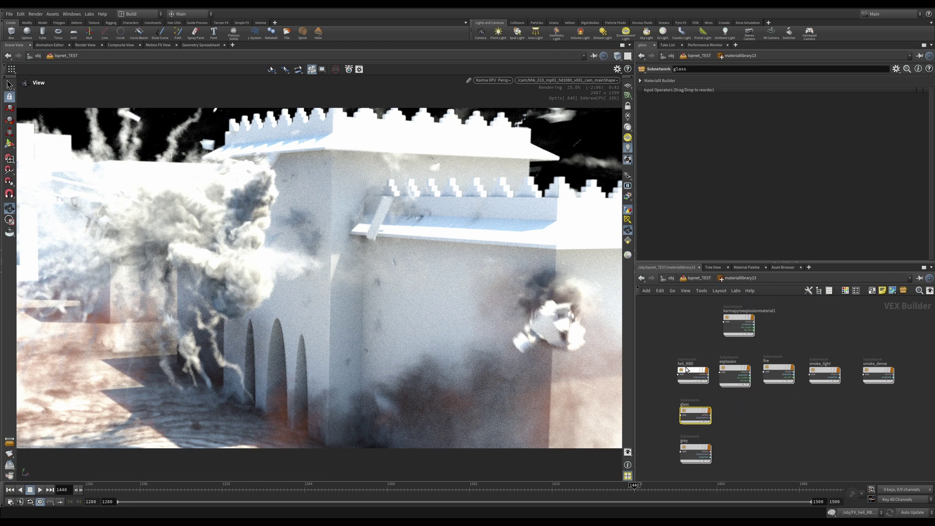
pyautogui.press('u')
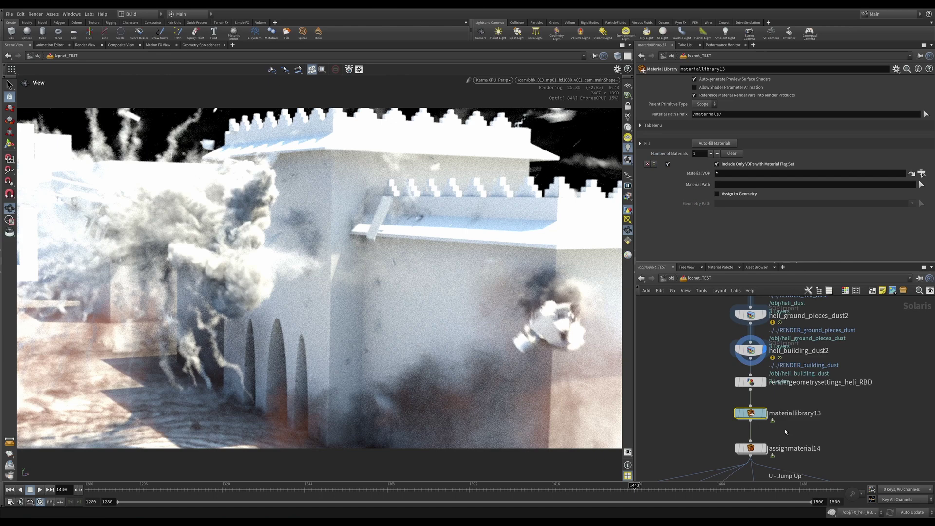
# Step: Set the display flag on assignmaterial14 so Karma renders the bound materials
pyautogui.moveTo(767, 447); pyautogui.dragTo(776, 414, button='middle')
pyautogui.moveTo(777, 414)
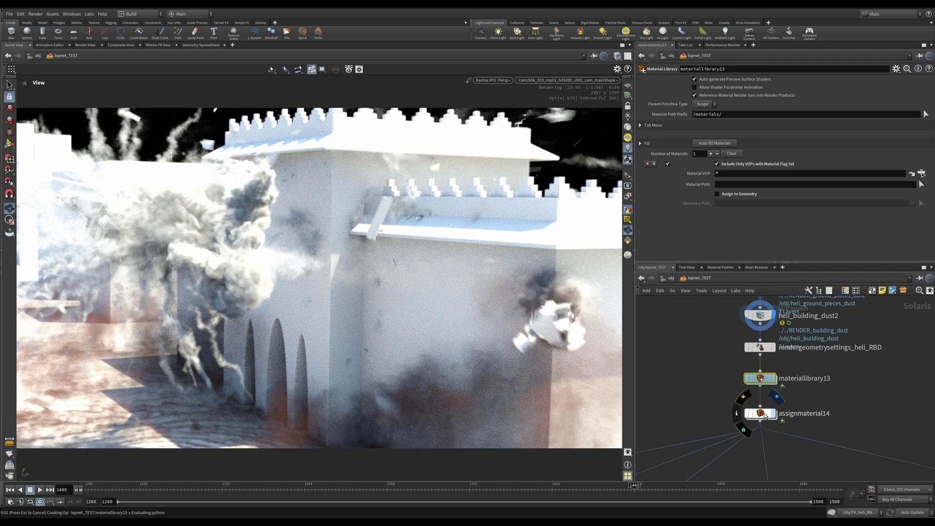
pyautogui.click(773, 413)
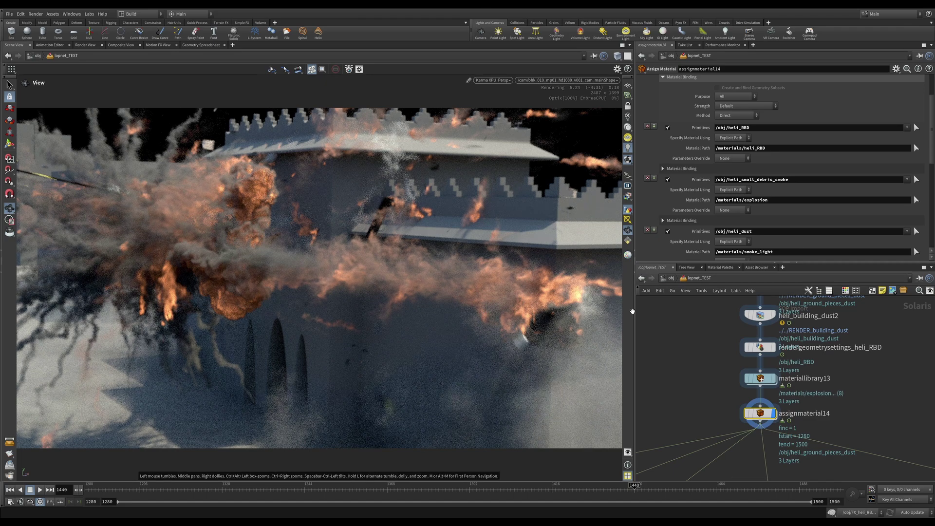
pyautogui.moveTo(750, 379)
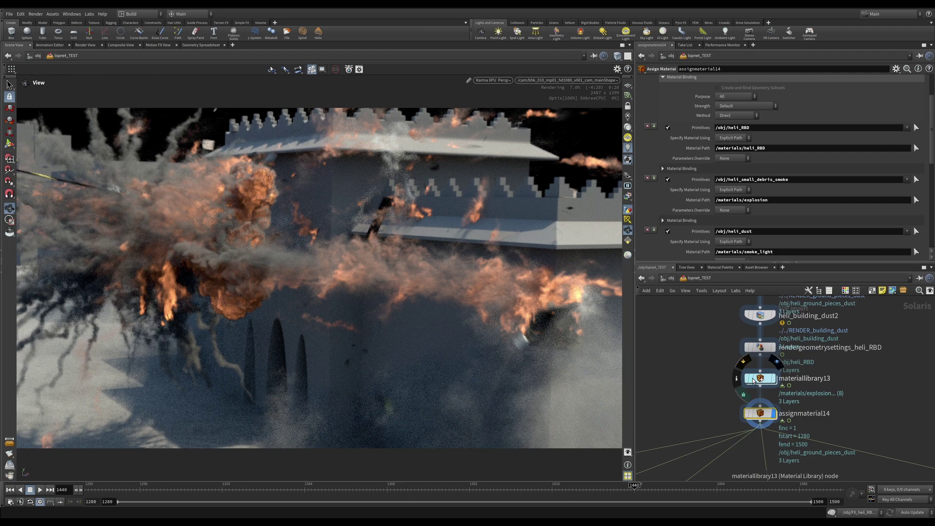
pyautogui.scroll(-5, 754, 378)
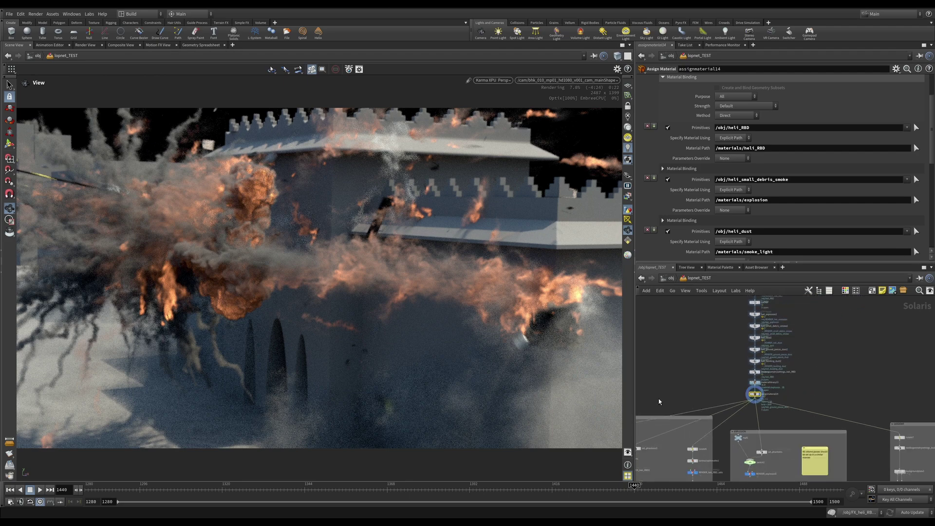
# Step: Zoom into the HELI RBD box and select switch1, showing Select Input 1
pyautogui.scroll(5, 743, 417)
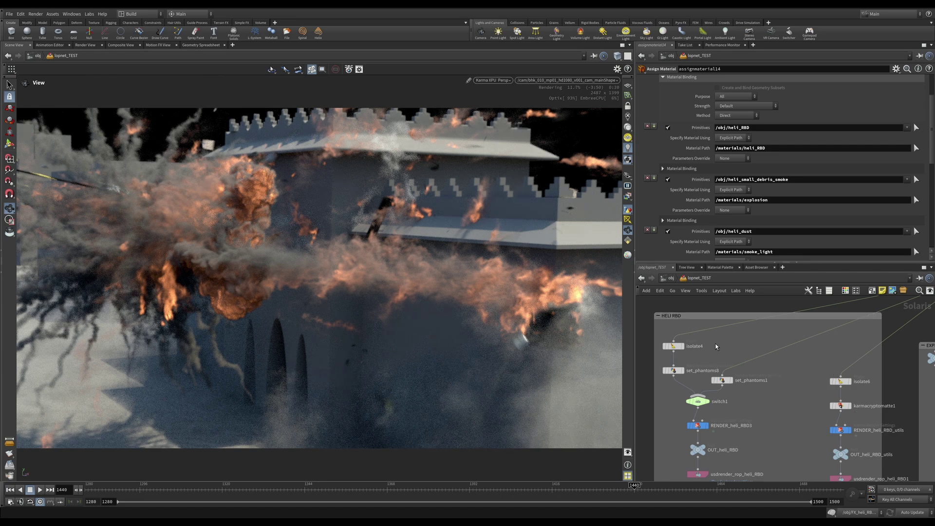
pyautogui.click(697, 400)
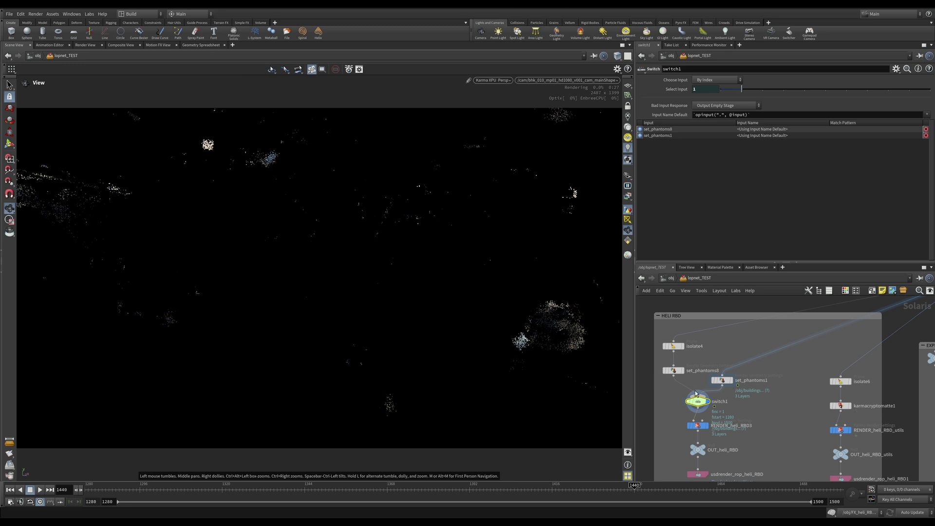
# Step: Select set_phantoms1 and scroll to Shading, where Holdout Mode is Background
pyautogui.click(719, 379)
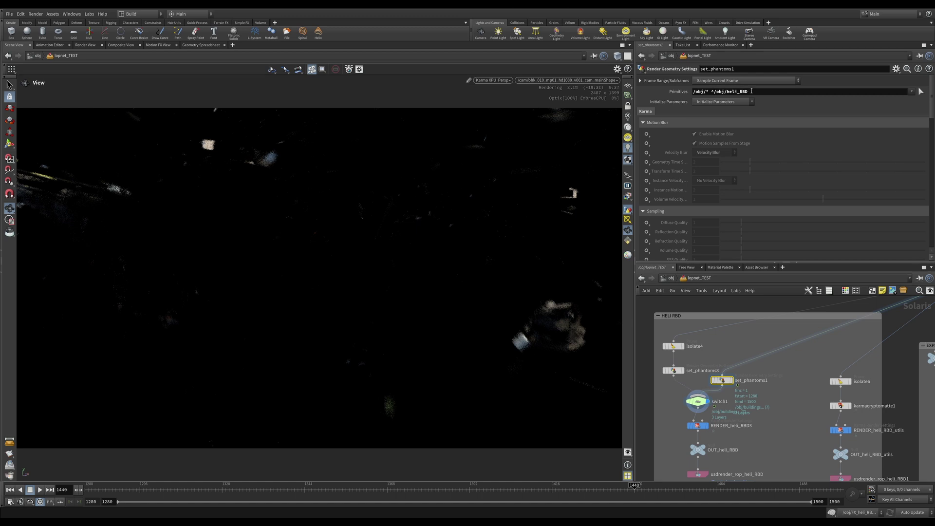
pyautogui.scroll(-10, 739, 196)
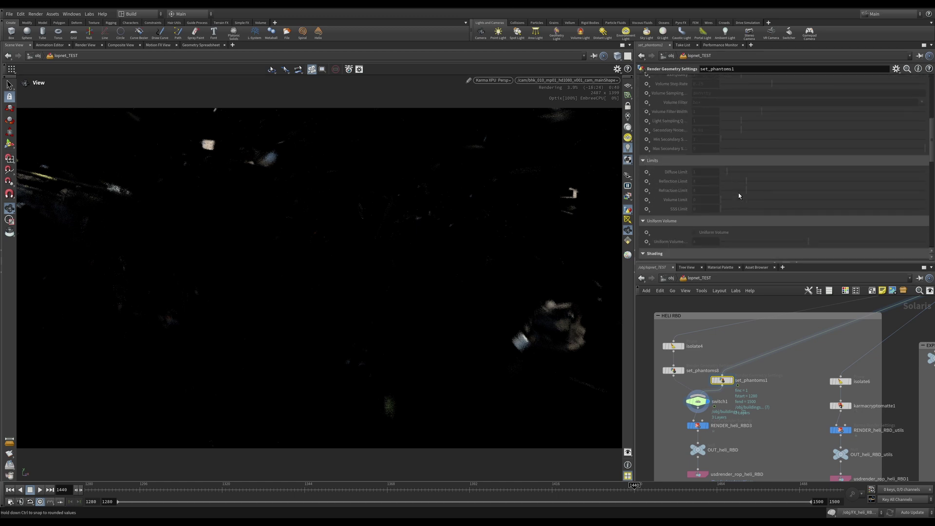
pyautogui.scroll(-6, 739, 196)
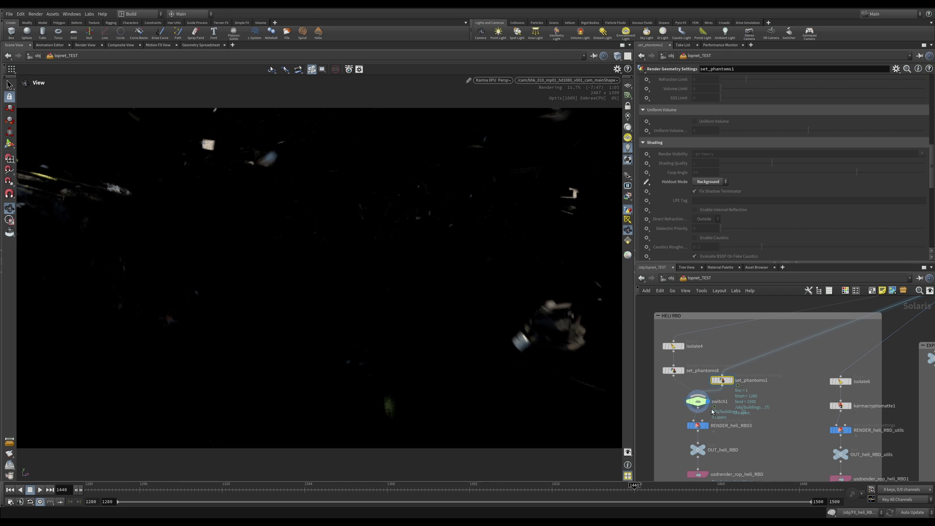
# Step: Compare the switch1 and set_phantoms1 settings by selecting each in turn
pyautogui.click(697, 401)
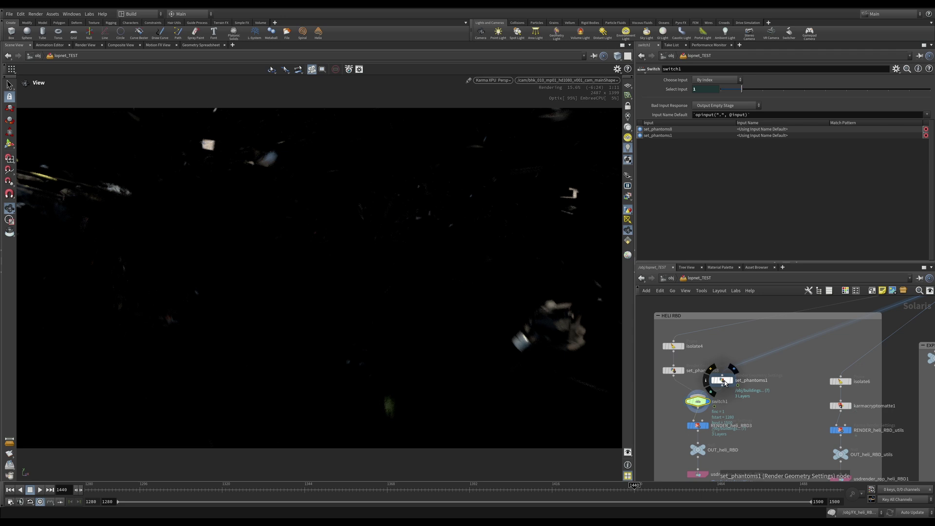
pyautogui.click(723, 380)
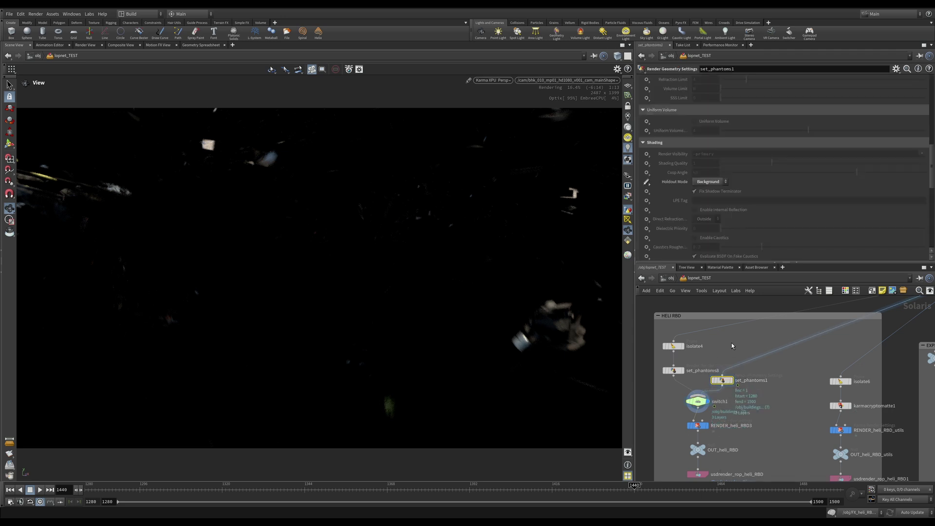
pyautogui.scroll(10, 726, 158)
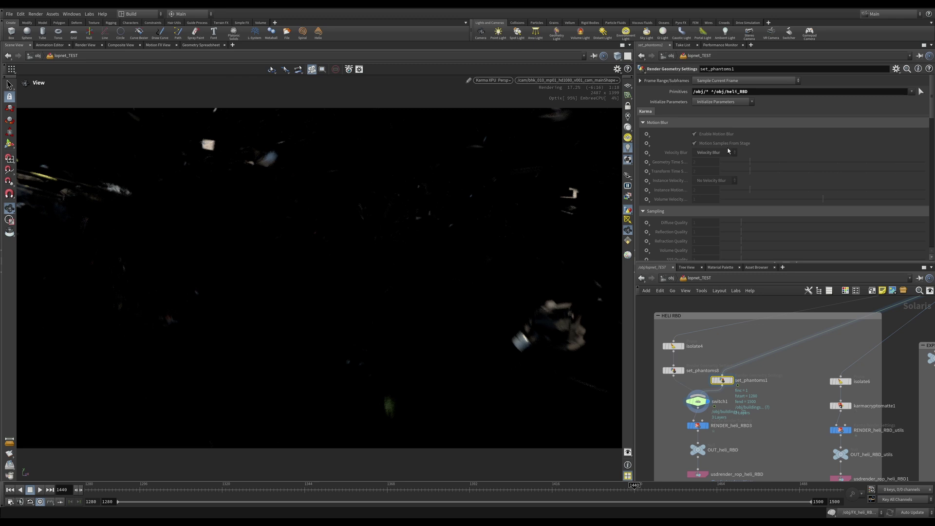
pyautogui.scroll(-5, 763, 426)
# Step: Zoom out to the whole graph, back into HELI RBD, and reselect switch1
pyautogui.moveTo(779, 381); pyautogui.dragTo(733, 363, button='middle')
pyautogui.scroll(5, 769, 314)
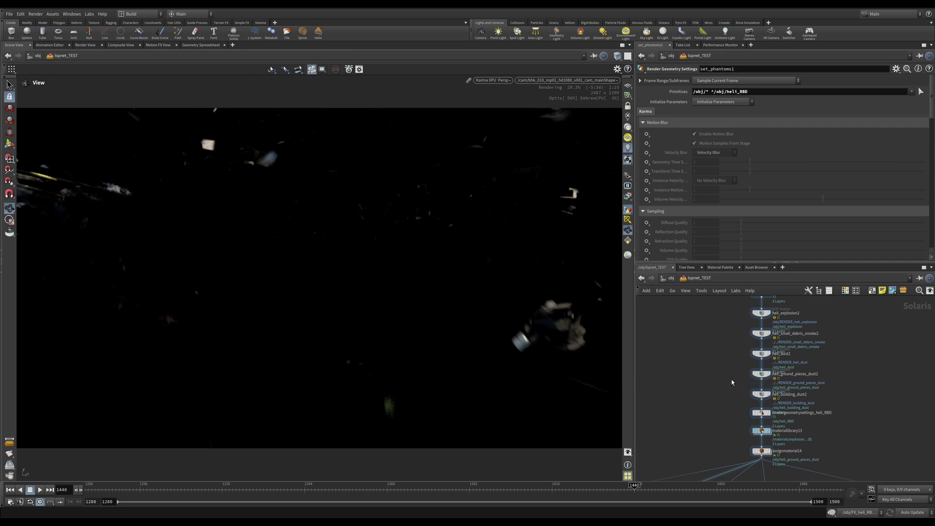
pyautogui.scroll(-6, 731, 382)
pyautogui.moveTo(651, 457); pyautogui.dragTo(697, 425, button='middle')
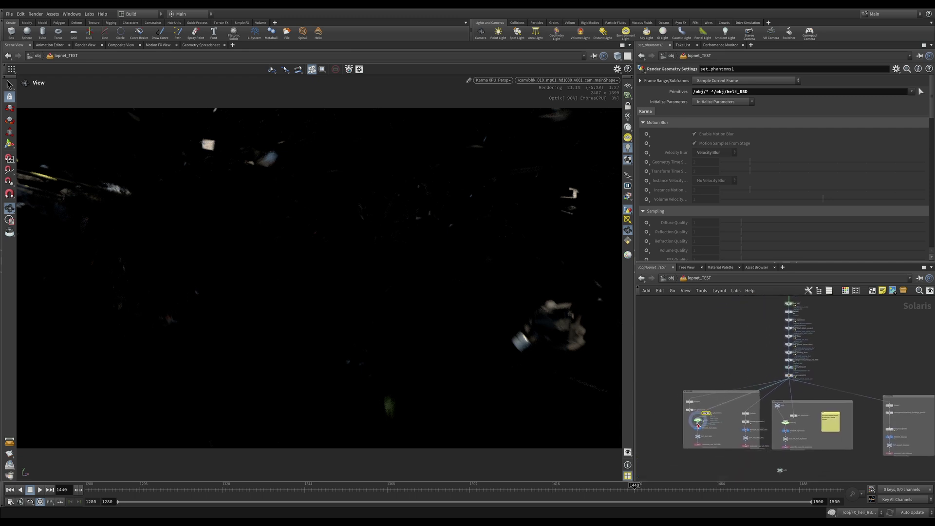
pyautogui.scroll(5, 697, 425)
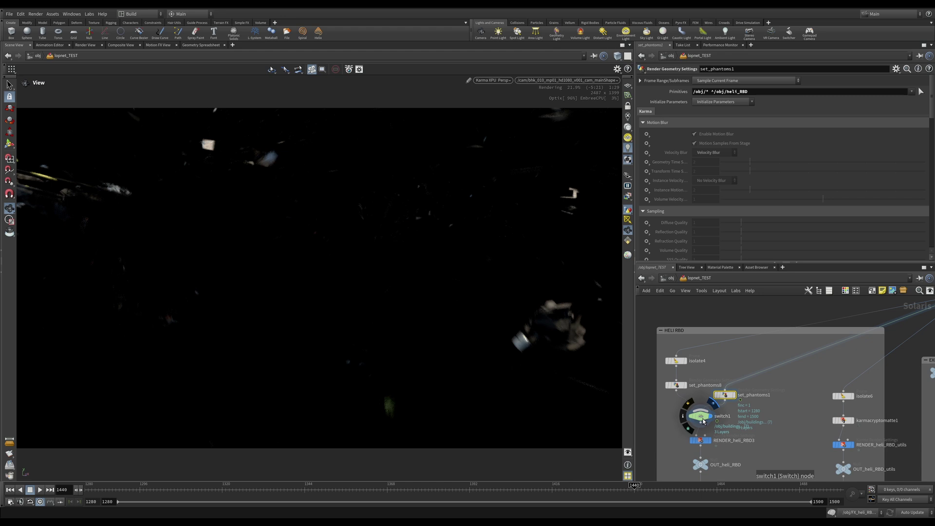
pyautogui.click(701, 419)
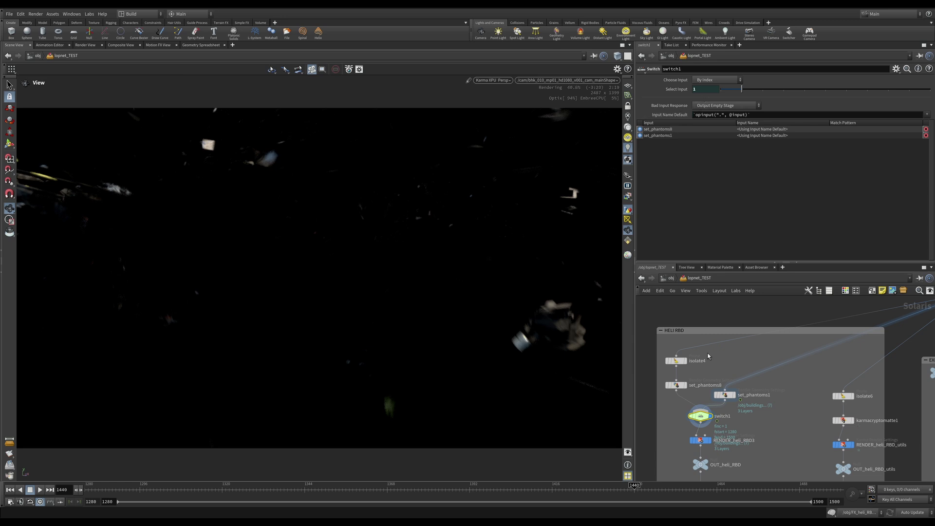
pyautogui.moveTo(701, 424)
pyautogui.scroll(2, 701, 424)
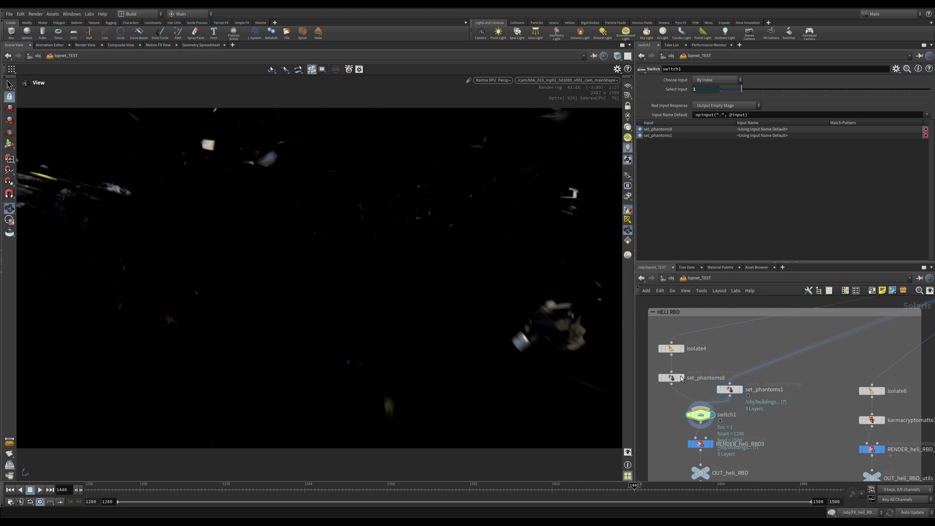
# Step: Inspect isolate4's prune pattern, then set_phantoms8's render geometry settings for /obj/heli_RBD
pyautogui.click(678, 350)
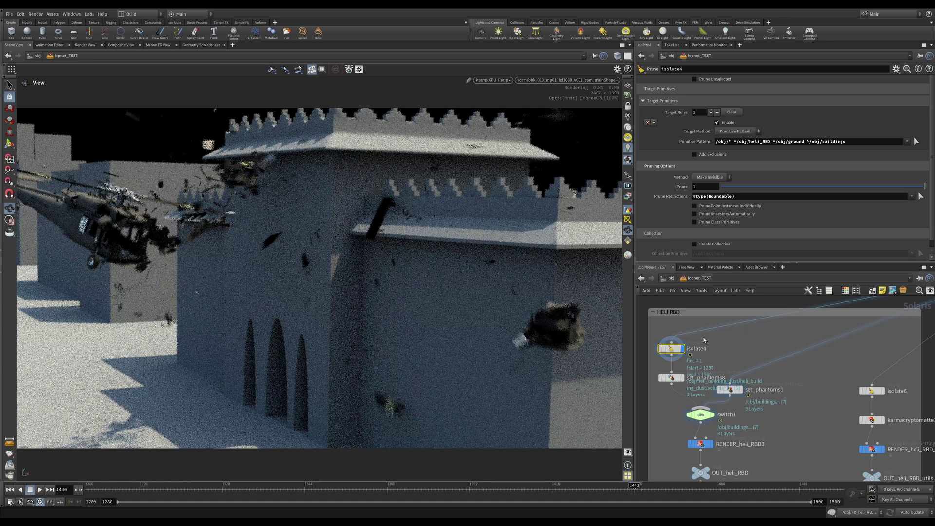
pyautogui.scroll(-5, 780, 363)
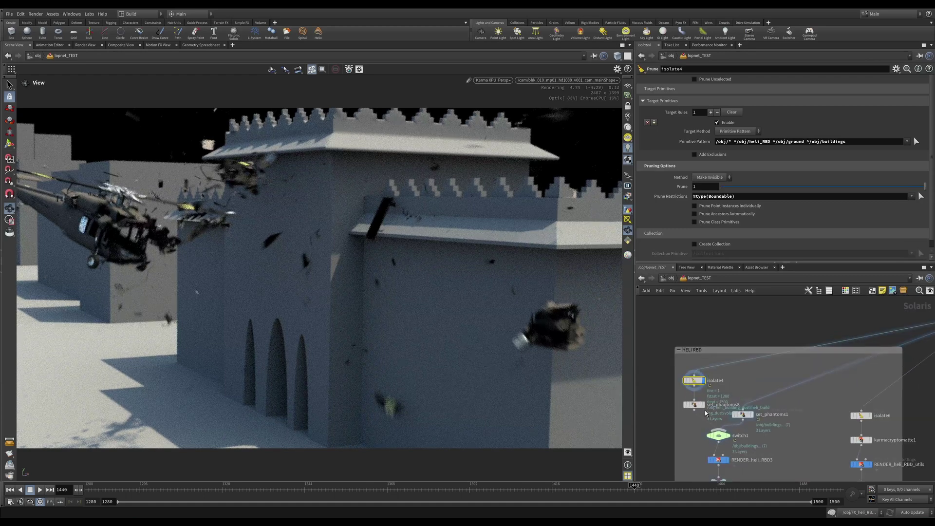
pyautogui.scroll(3, 706, 417)
pyautogui.scroll(1, 720, 439)
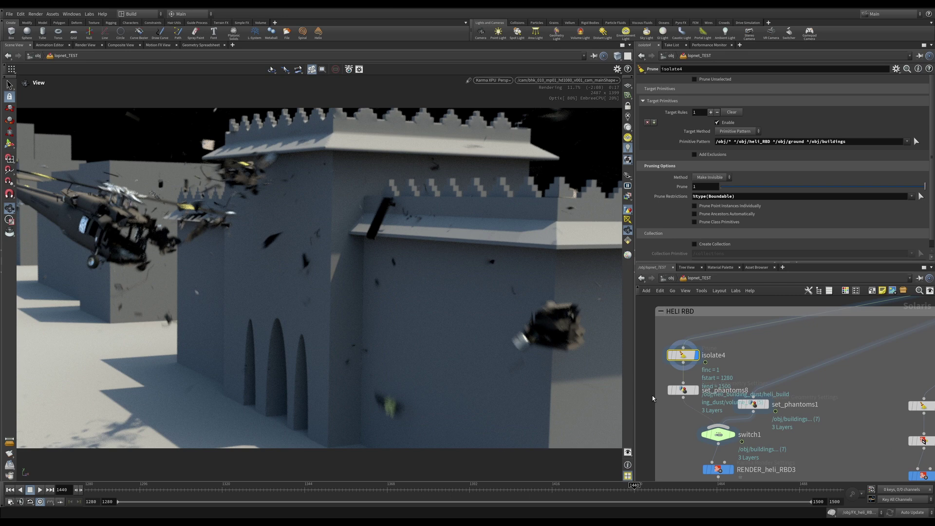
pyautogui.click(696, 392)
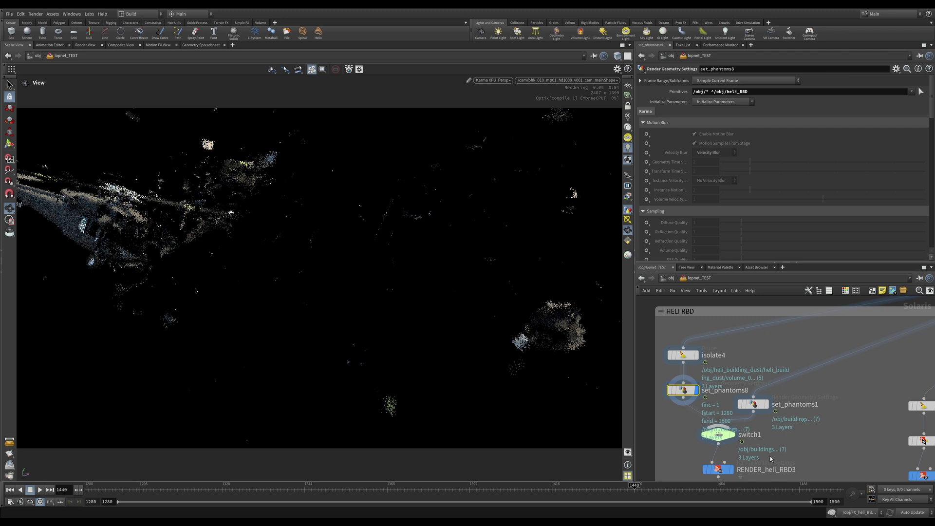
pyautogui.scroll(-3, 760, 429)
# Step: Review RENDER_heli_RBD3's Image Output settings and scroll through its AOVs
pyautogui.click(724, 419)
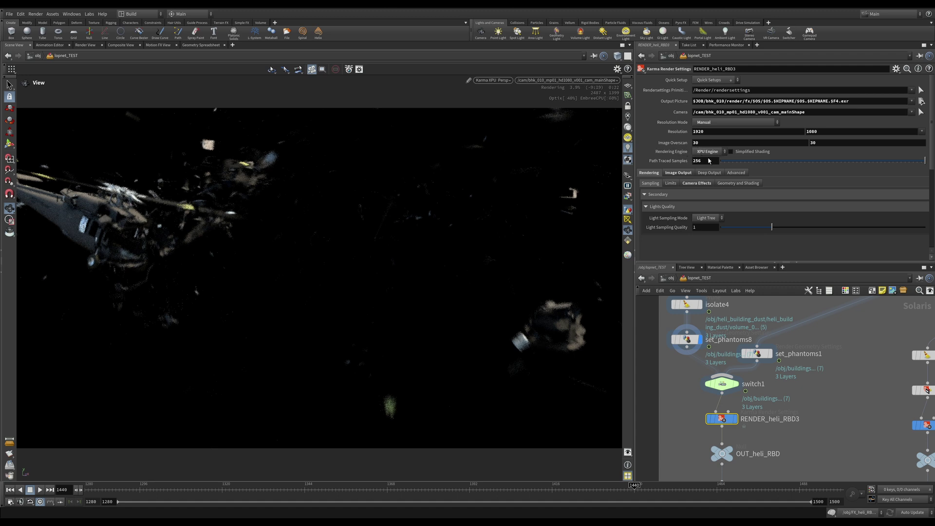
pyautogui.click(679, 174)
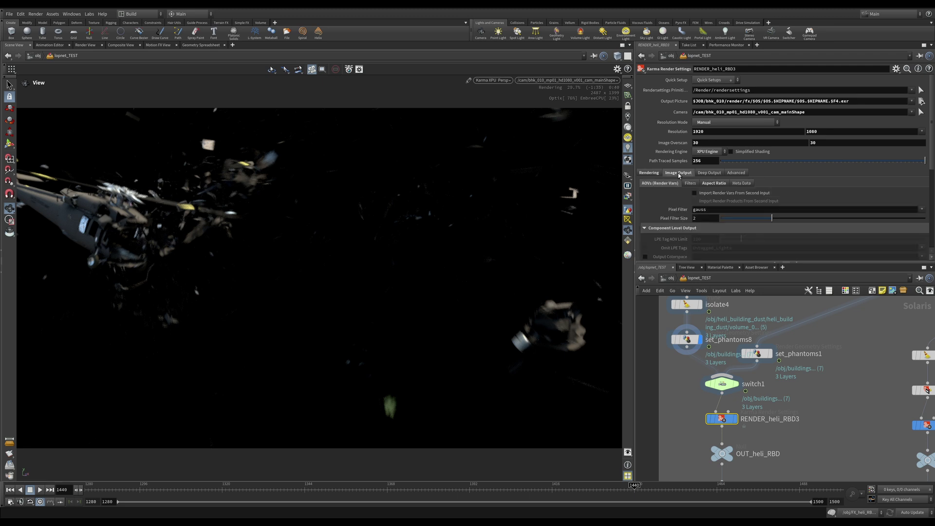
pyautogui.scroll(-5, 679, 175)
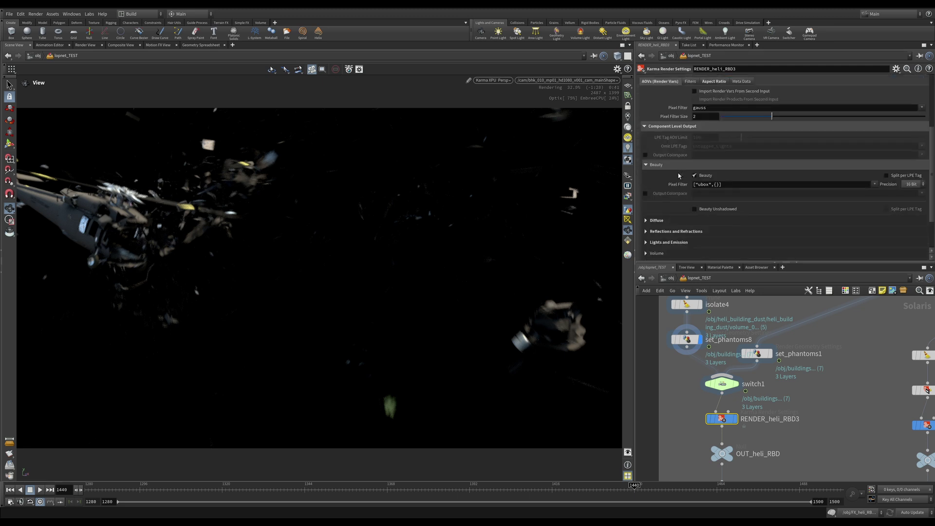
pyautogui.scroll(-1, 679, 176)
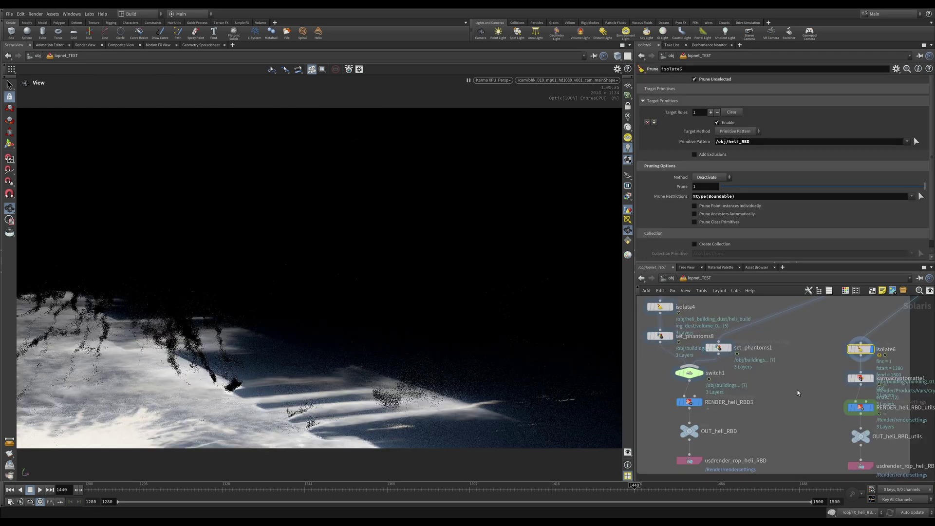
# Step: Frame the isolate6 chain, enlarge the network pane and select isolate6
pyautogui.press('f')
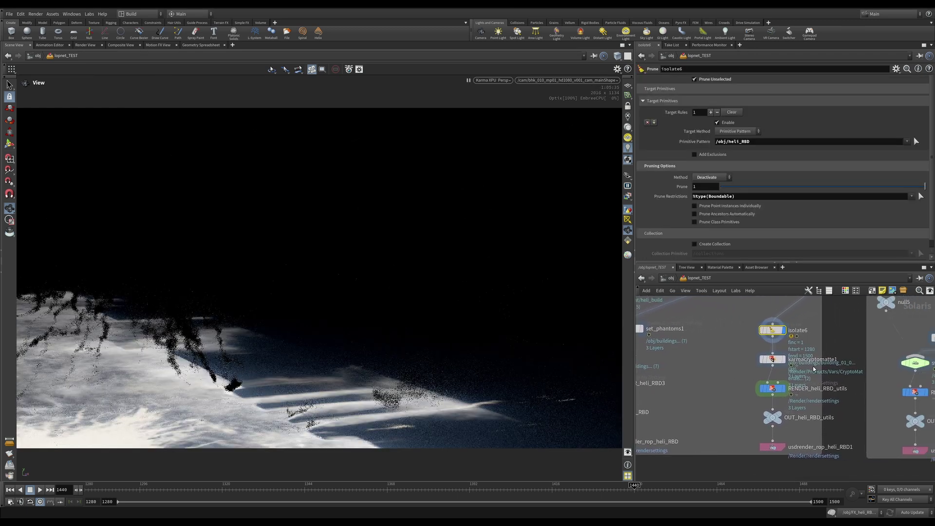
pyautogui.scroll(3, 813, 369)
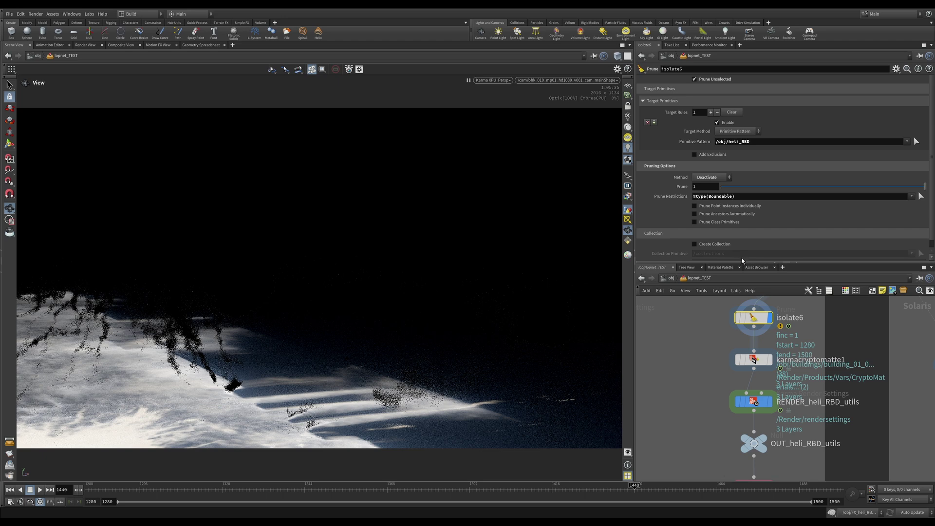
pyautogui.moveTo(742, 261); pyautogui.dragTo(746, 232)
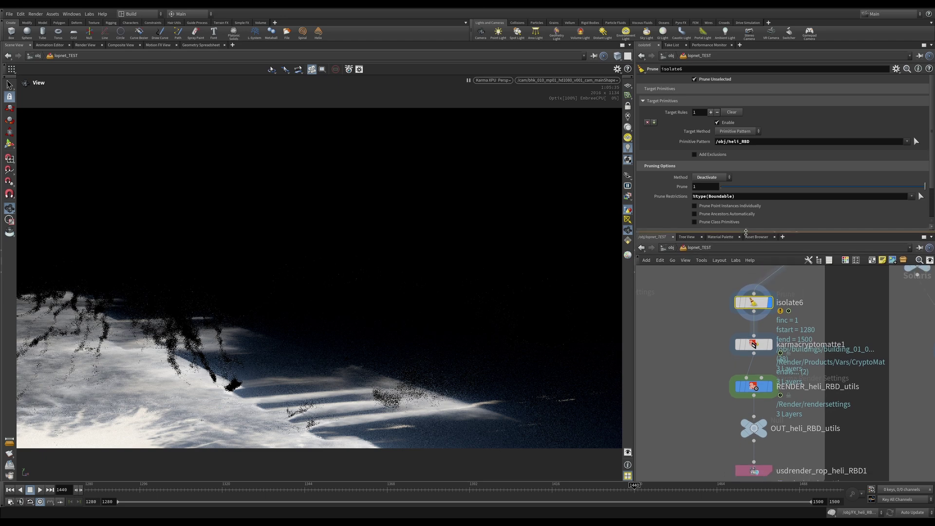
pyautogui.moveTo(679, 285); pyautogui.dragTo(809, 331)
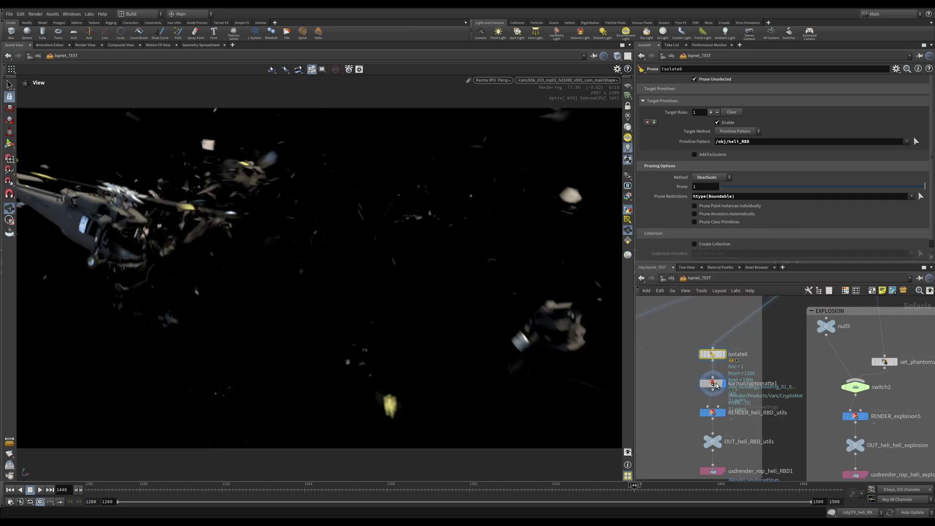
# Step: Check karmacryptomatte1, then load RENDER_heli_RBD_utils' Karma settings (1920×1080, XPU, 256 samples)
pyautogui.click(713, 383)
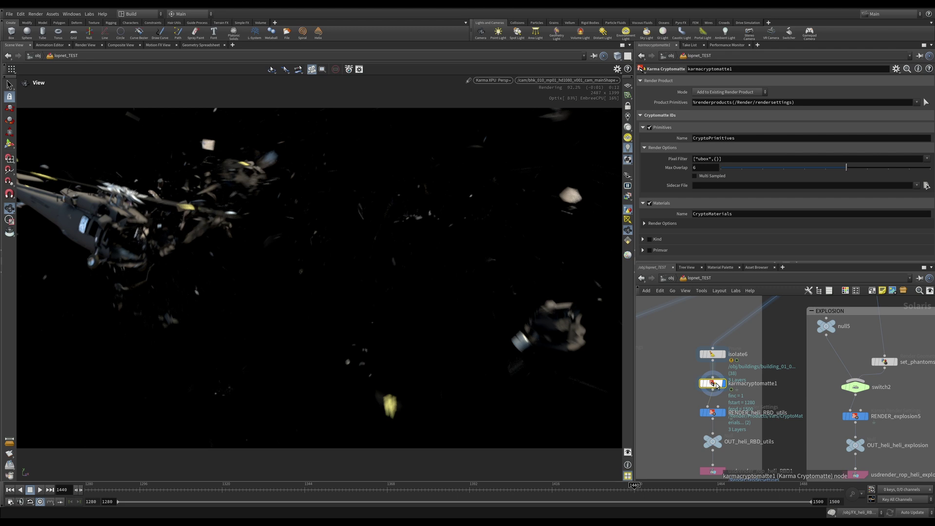
pyautogui.moveTo(717, 416)
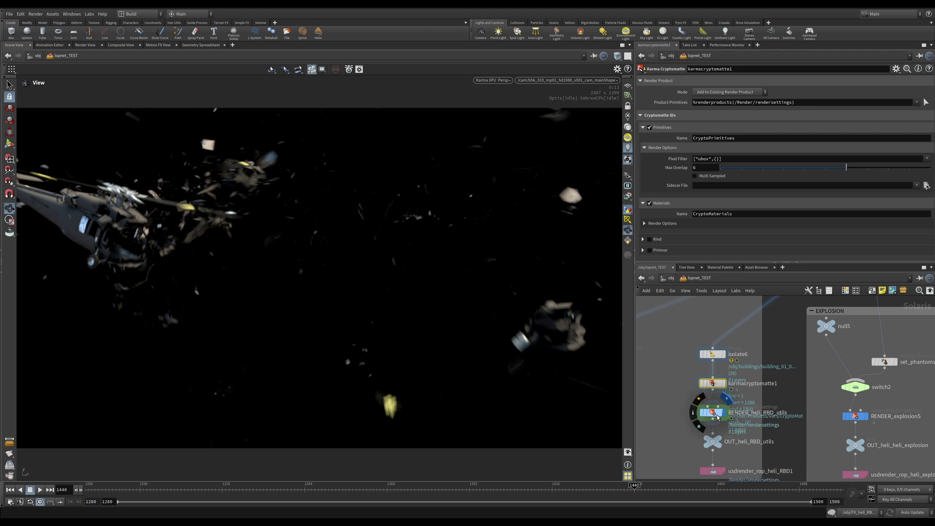
pyautogui.click(717, 414)
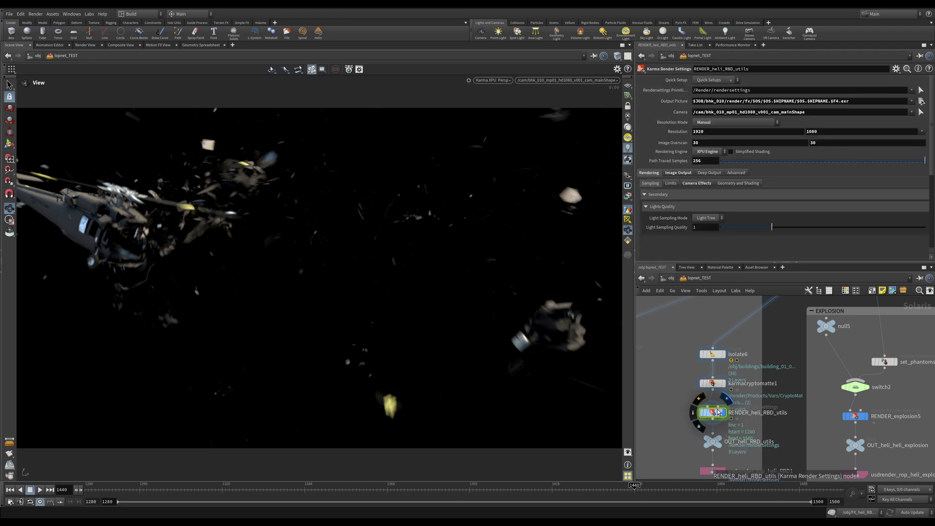
# Step: Preview the CryptoPrimitives render output in the viewport, then switch back to CryptoMaterials
pyautogui.click(627, 197)
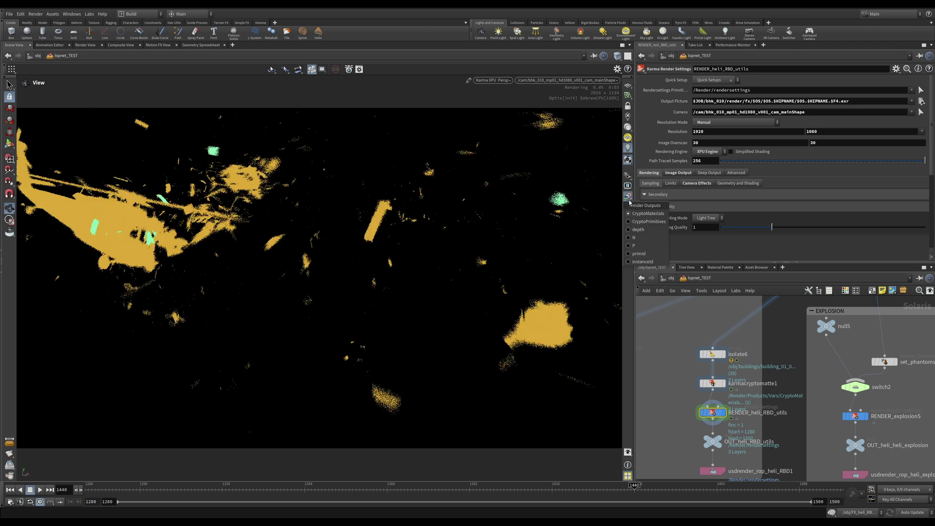
pyautogui.click(643, 221)
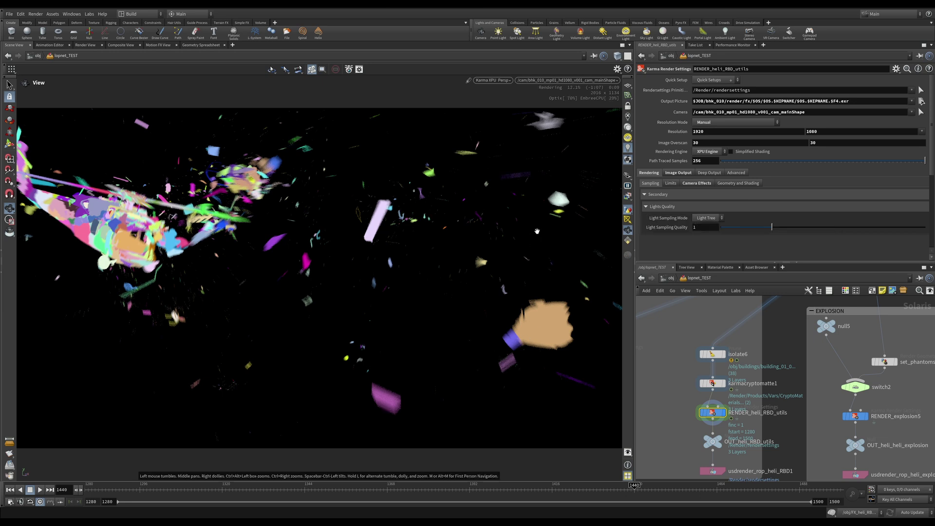
pyautogui.click(628, 197)
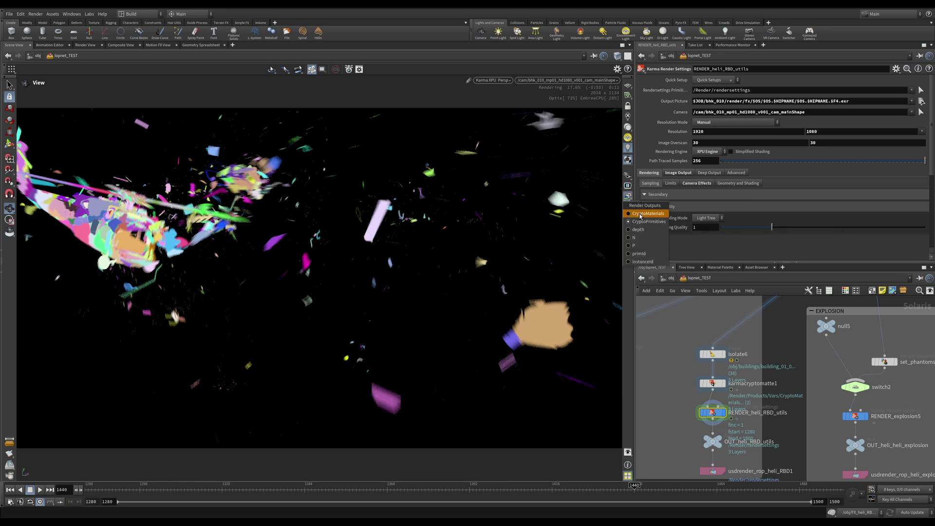
pyautogui.click(640, 215)
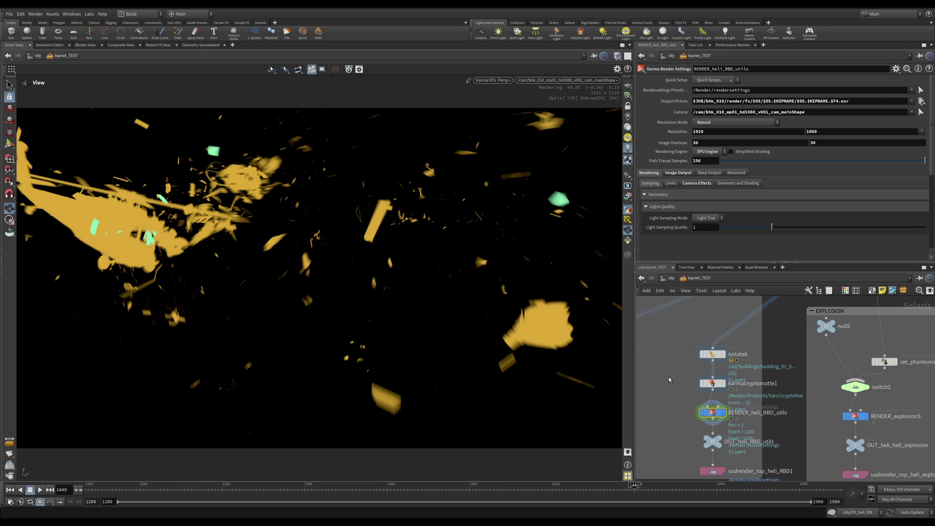
# Step: Bring the EXPLOSION box into view, inspect switch2's parameters, and zoom out around it
pyautogui.moveTo(869, 393); pyautogui.dragTo(749, 388, button='middle')
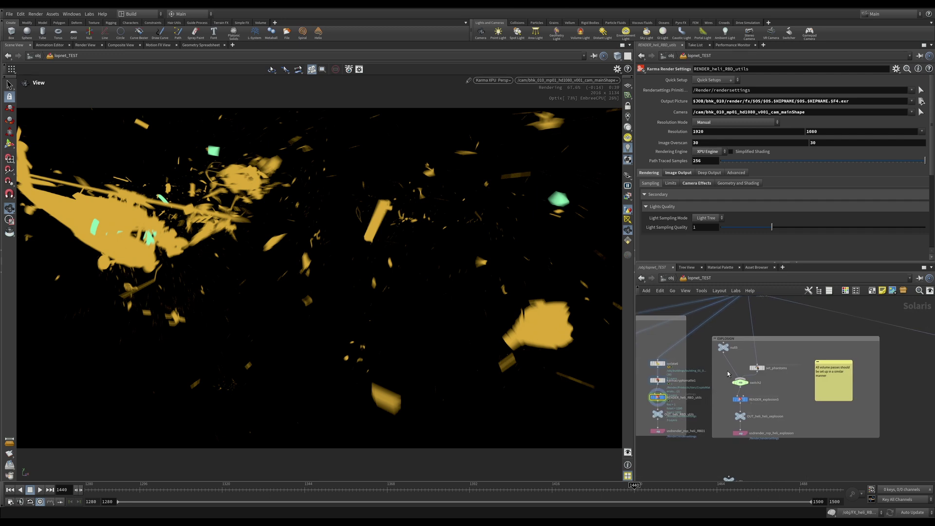
pyautogui.click(748, 381)
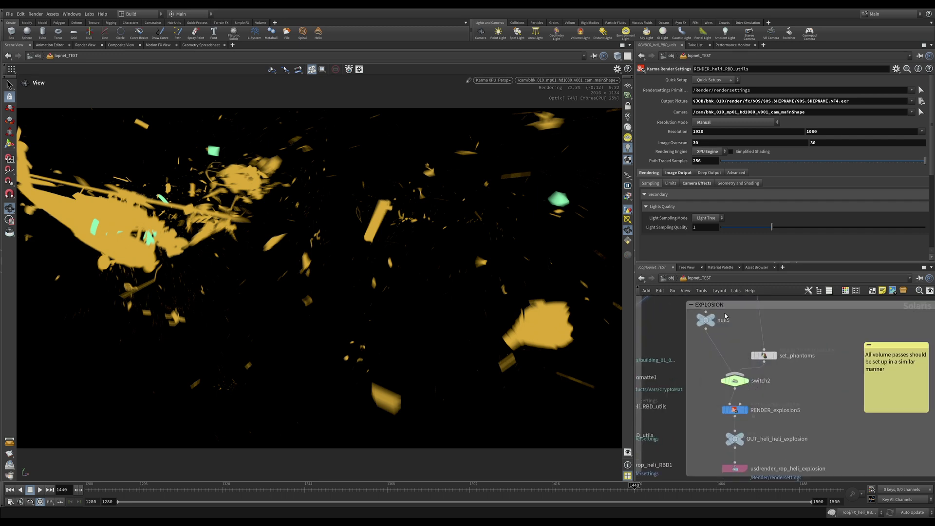
pyautogui.click(736, 380)
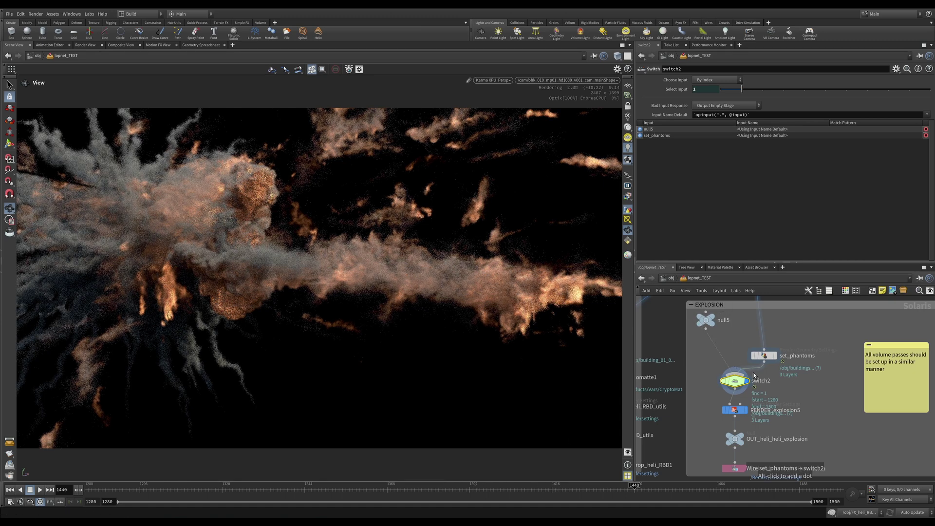
pyautogui.scroll(-5, 759, 340)
pyautogui.moveTo(791, 333); pyautogui.dragTo(771, 341, button='middle')
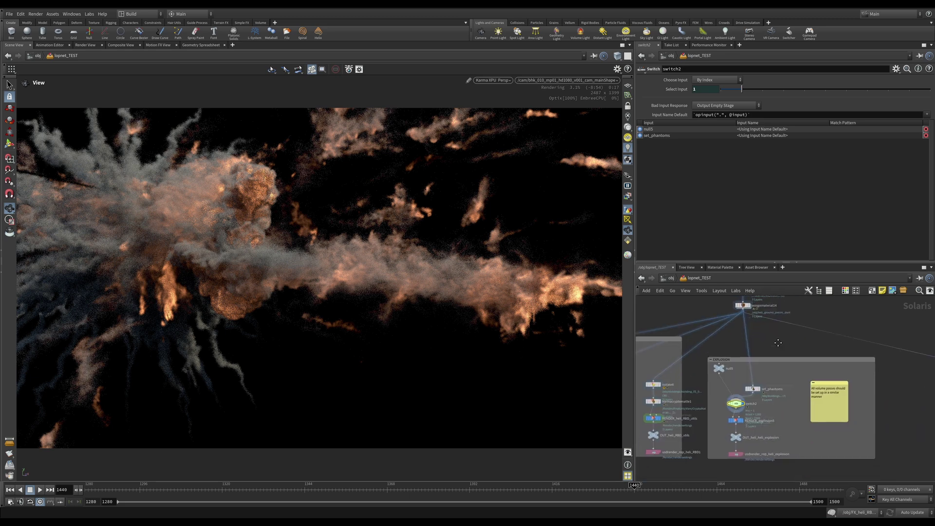
pyautogui.scroll(4, 758, 368)
# Step: Inspect set_phantoms, then review RENDER_explosion5's Image Output options
pyautogui.click(759, 366)
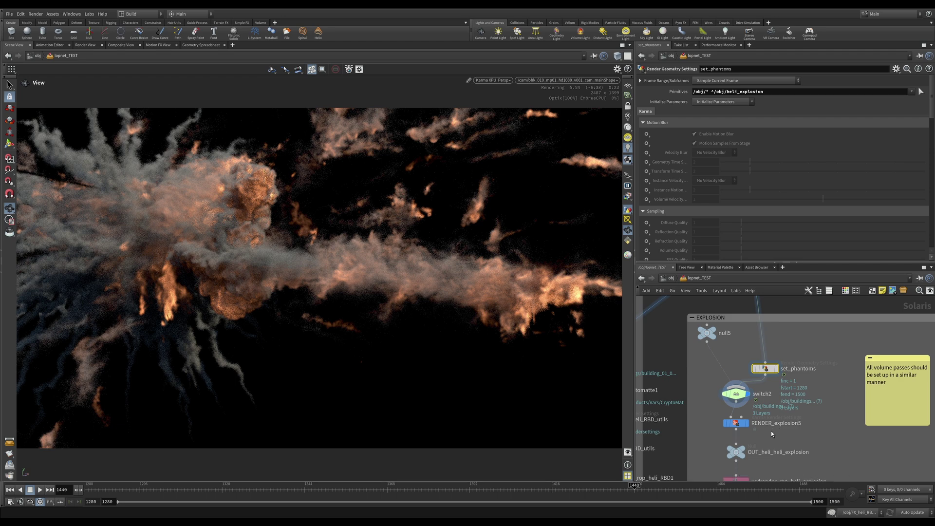
pyautogui.click(735, 423)
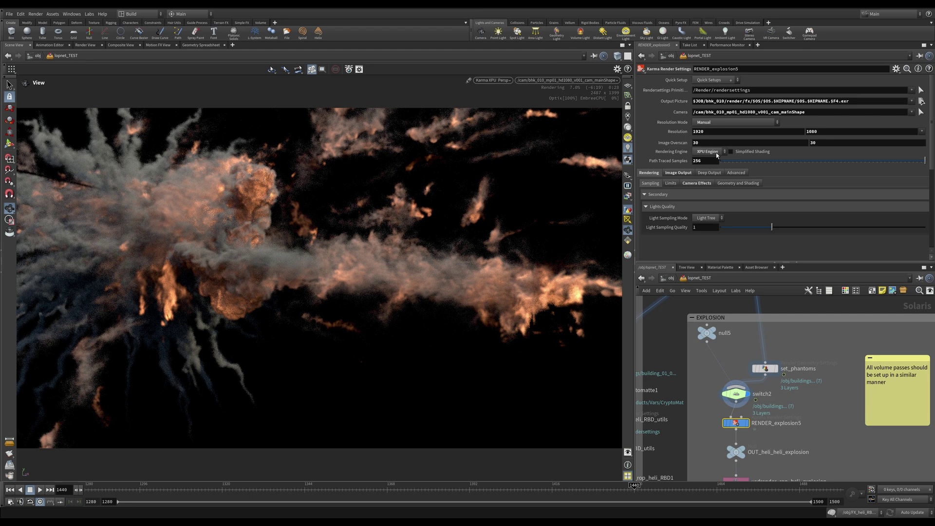
pyautogui.click(678, 172)
pyautogui.scroll(-1, 663, 189)
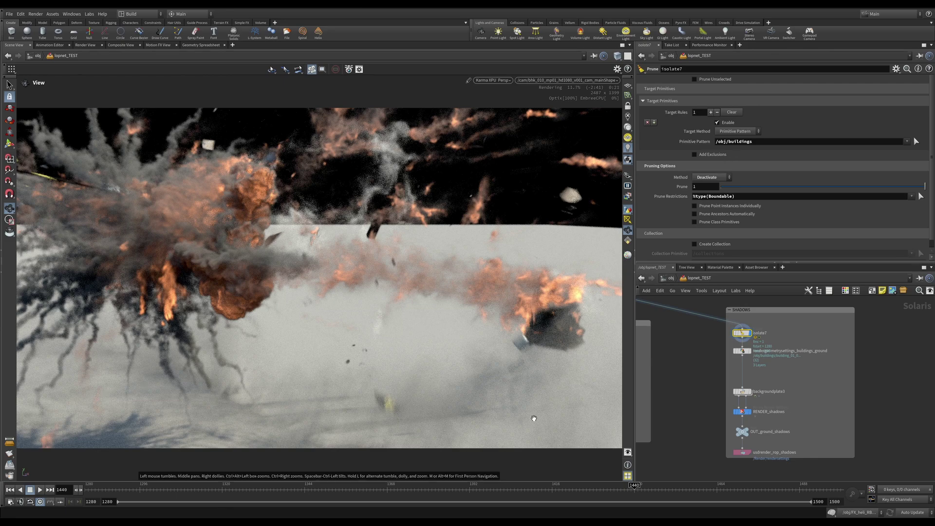
# Step: Review rendergeometrysettings_buildings_ground's Shading, then inspect backgroundplate3's /obj/ground holdout settings
pyautogui.moveTo(742, 351); pyautogui.dragTo(743, 361)
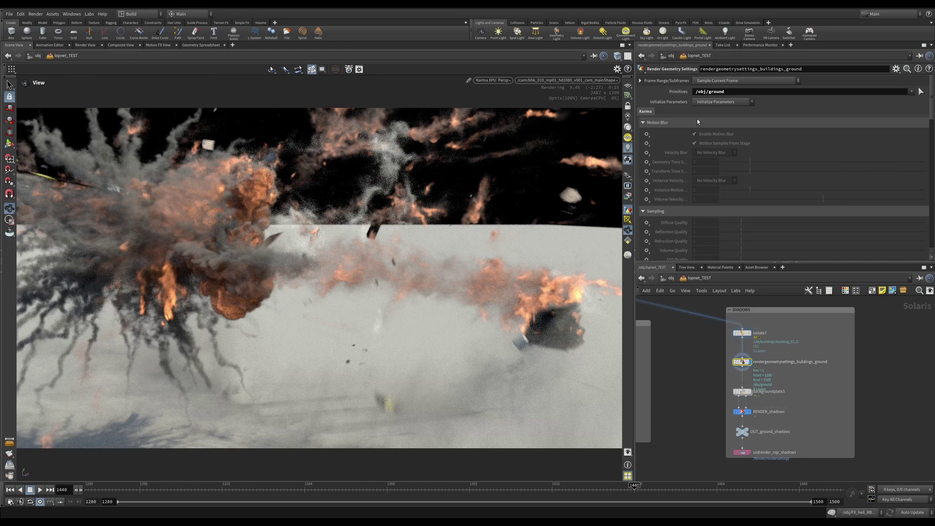
pyautogui.scroll(-5, 706, 146)
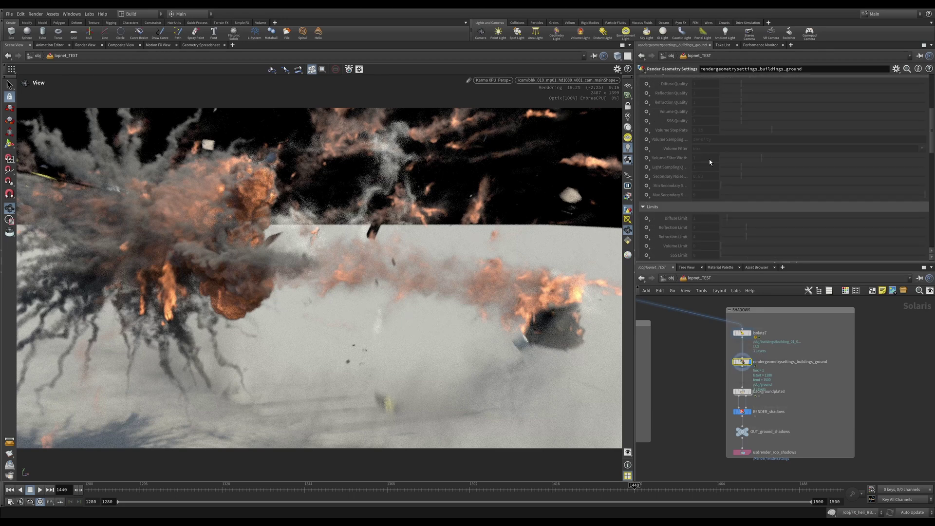
pyautogui.scroll(-5, 709, 162)
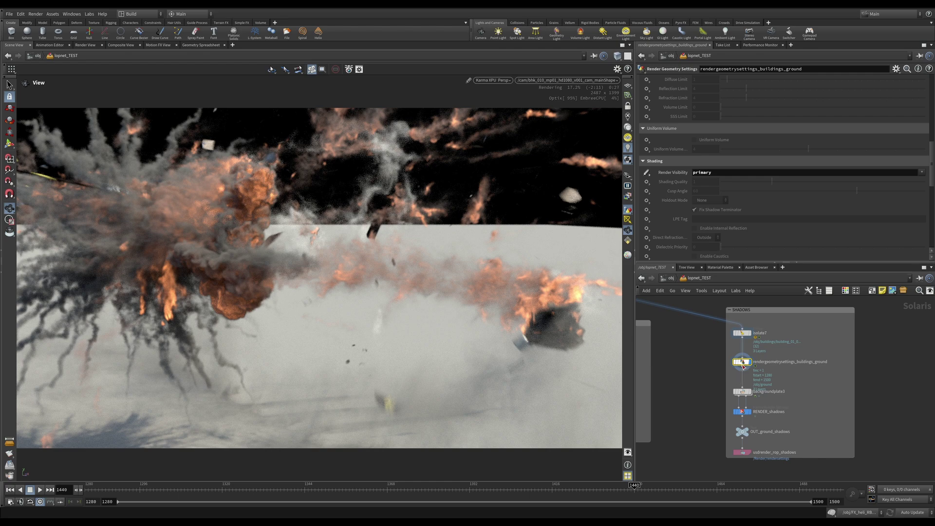
pyautogui.moveTo(742, 366)
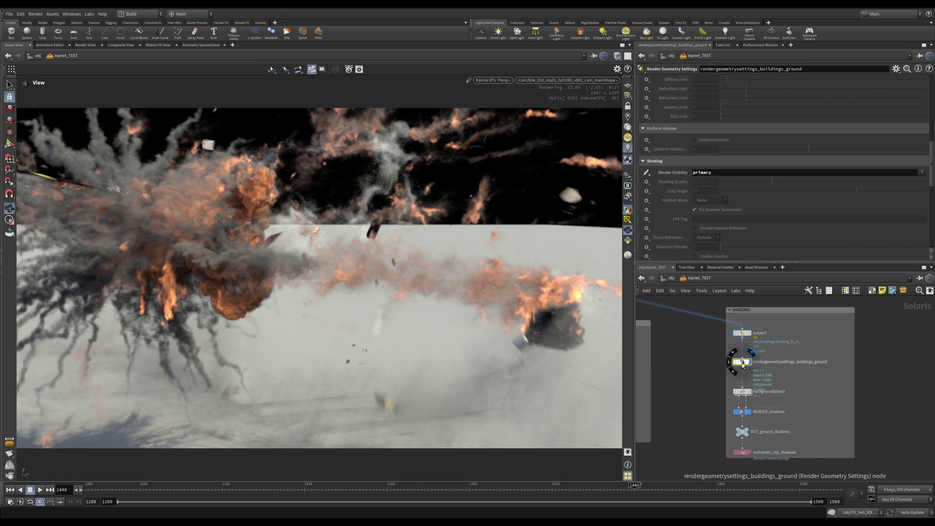
pyautogui.scroll(1, 751, 396)
pyautogui.click(750, 393)
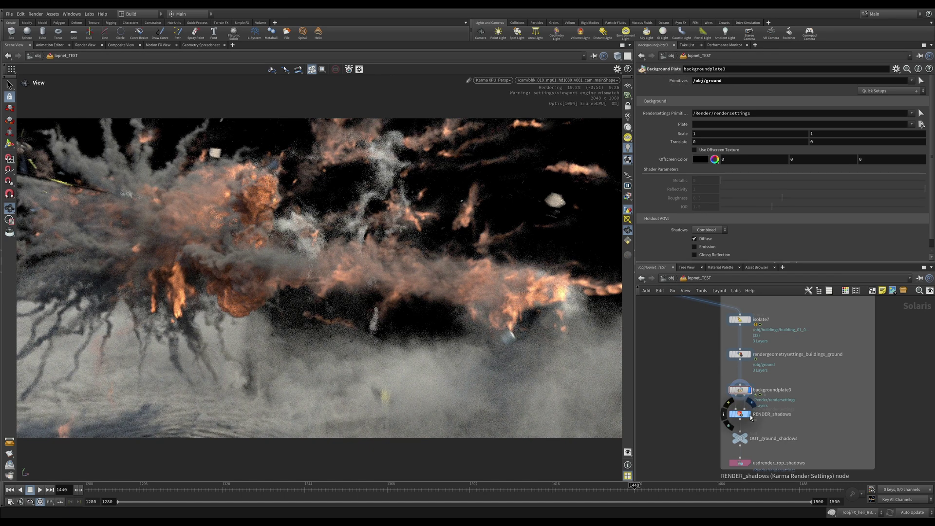
# Step: Select RENDER_shadows and review its Image Output options
pyautogui.moveTo(742, 417)
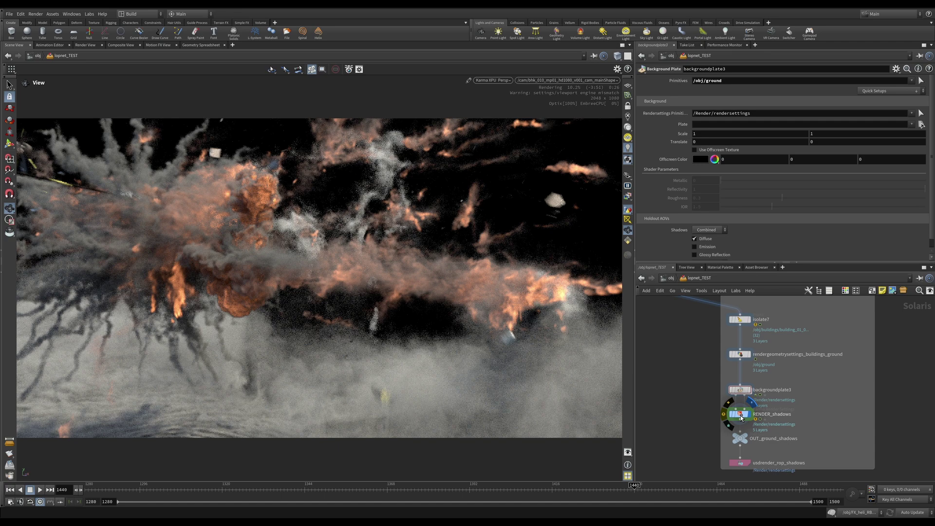
pyautogui.click(740, 415)
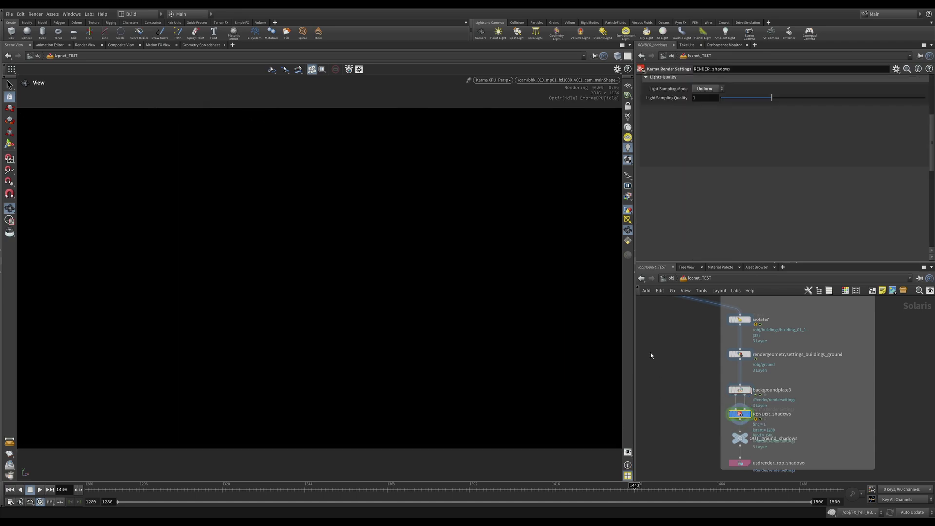
pyautogui.moveTo(734, 403)
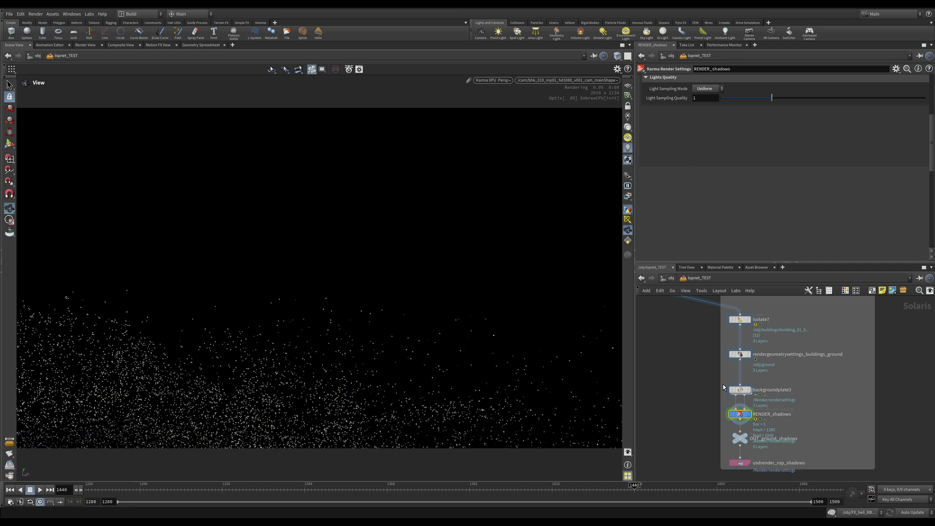
pyautogui.scroll(5, 708, 186)
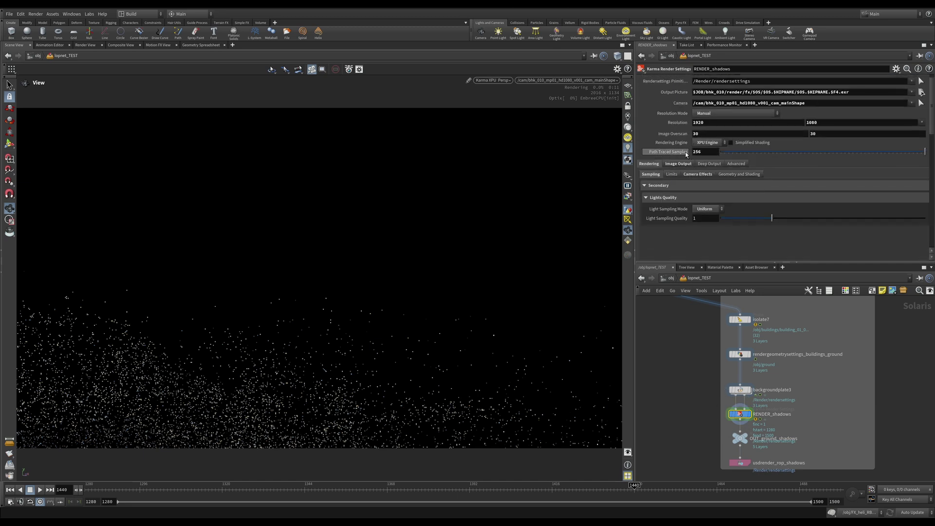
pyautogui.click(678, 164)
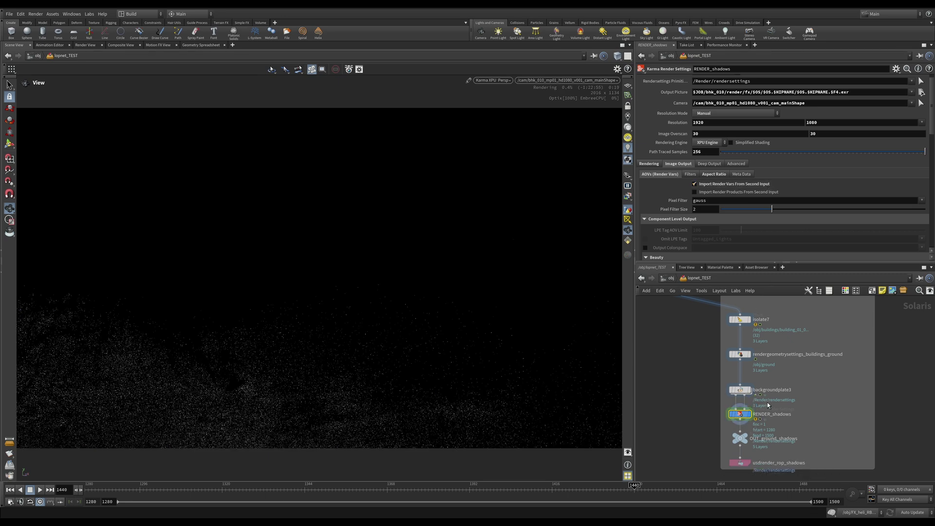
# Step: Box-select backgroundplate3 with RENDER_shadows, then keep only RENDER_shadows selected
pyautogui.moveTo(724, 415)
pyautogui.moveTo(703, 376); pyautogui.dragTo(747, 413)
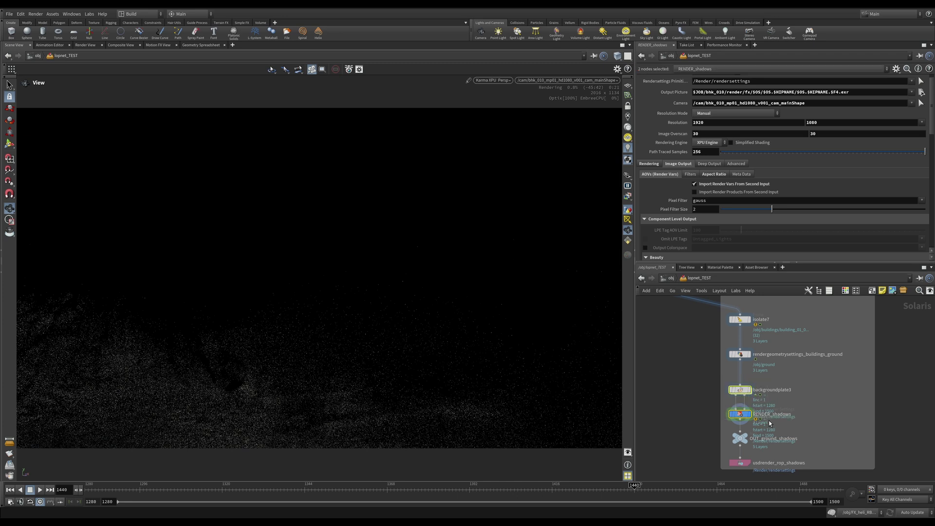
pyautogui.click(747, 413)
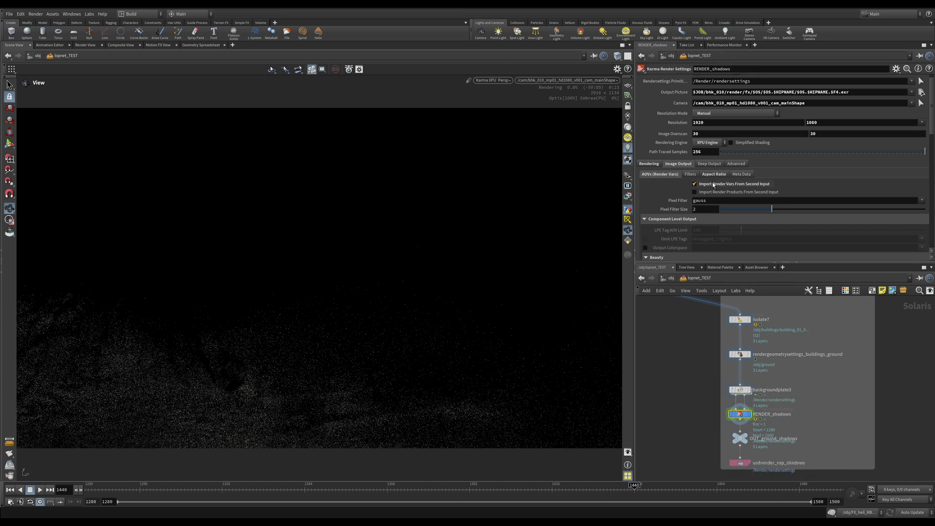